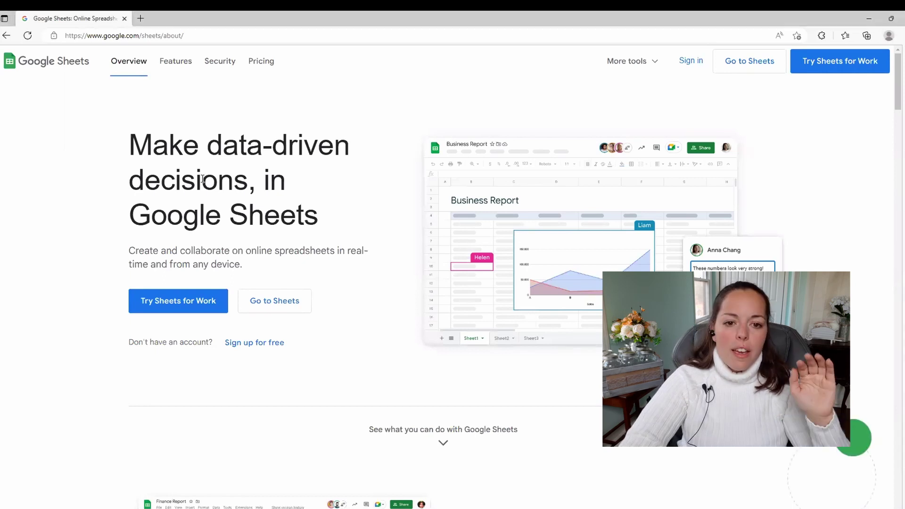
- Create a blank spreadsheet in Google Sheets and title it Farm Expenses/Income
left_click(267, 307)
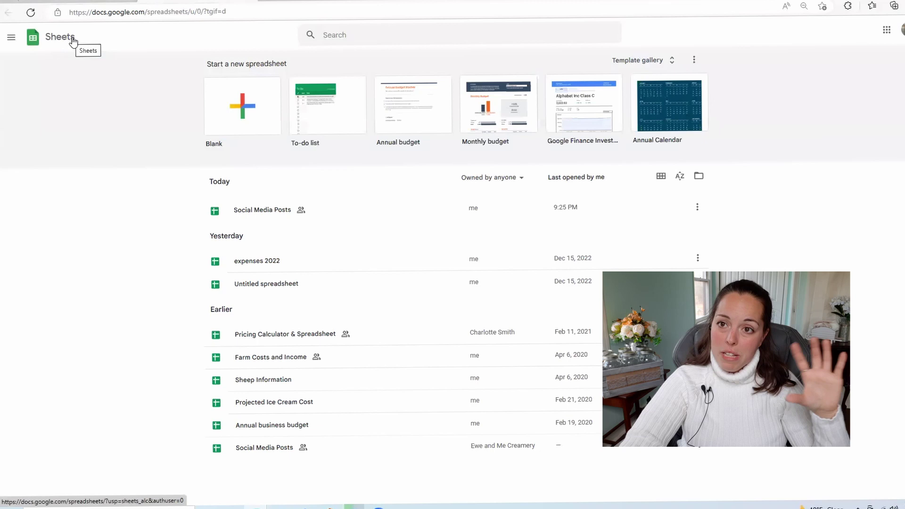
left_click(240, 123)
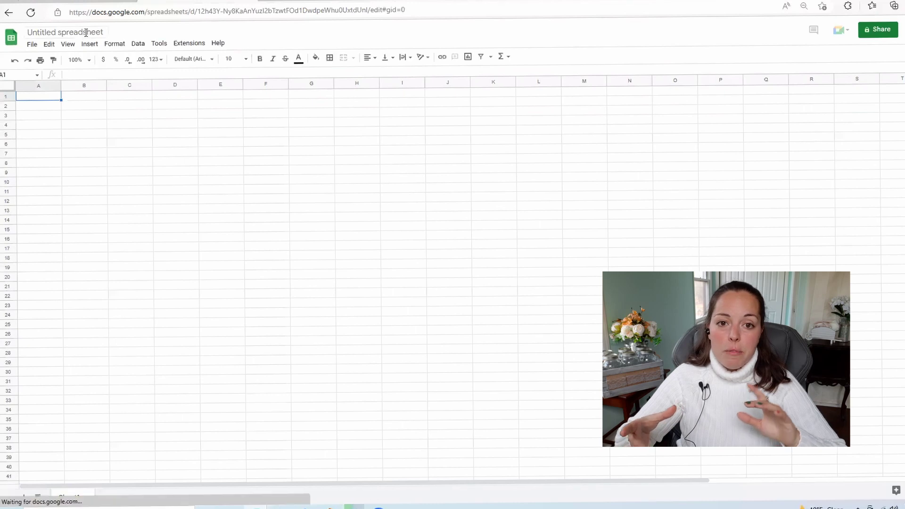
left_click(86, 32)
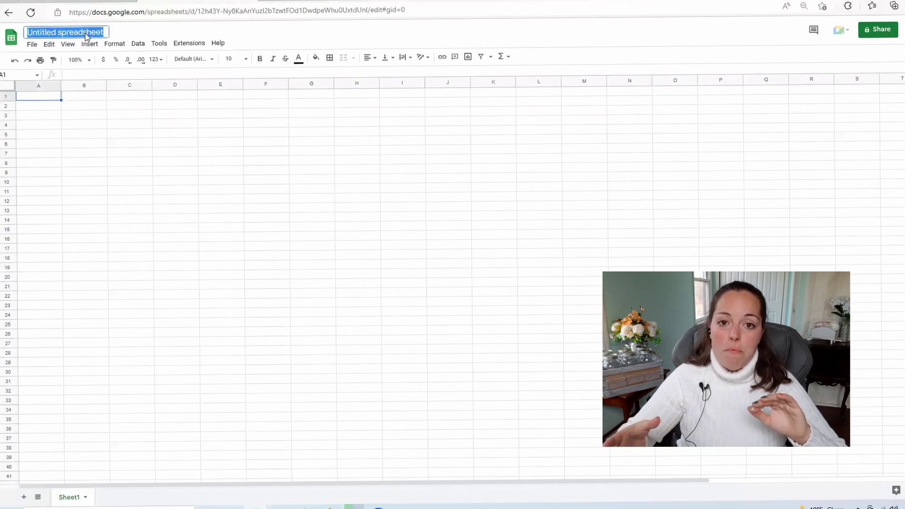
type("Far")
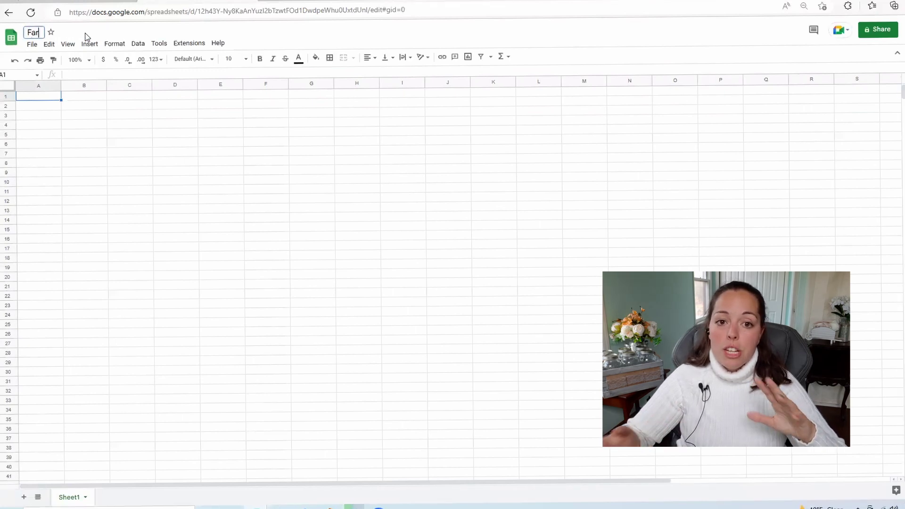
type("m Expen")
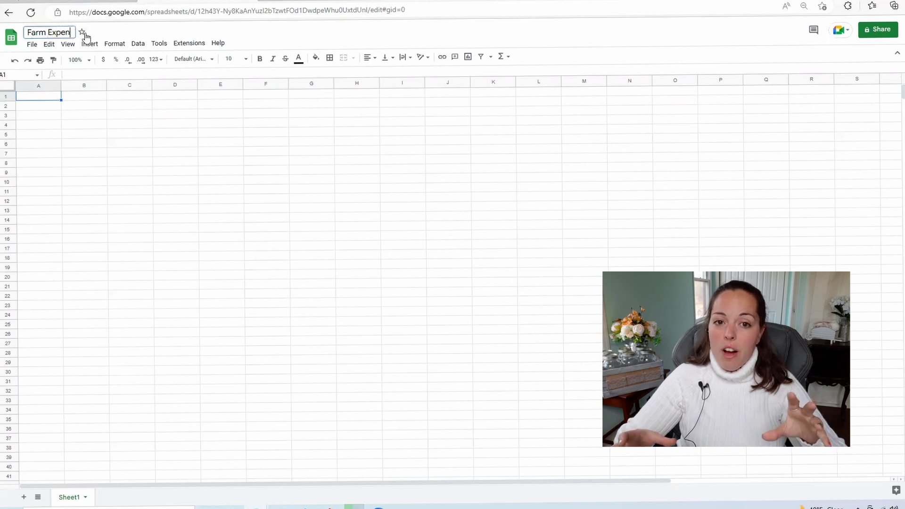
type("ses/")
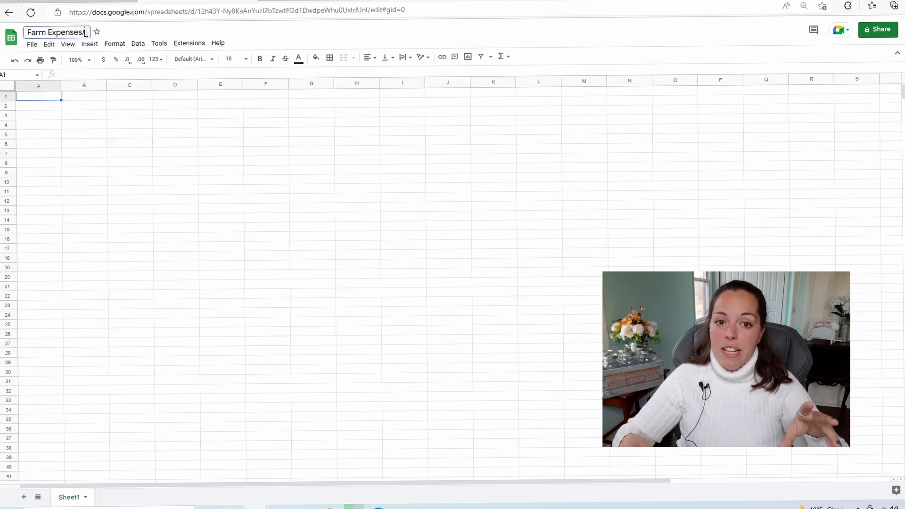
type("Income")
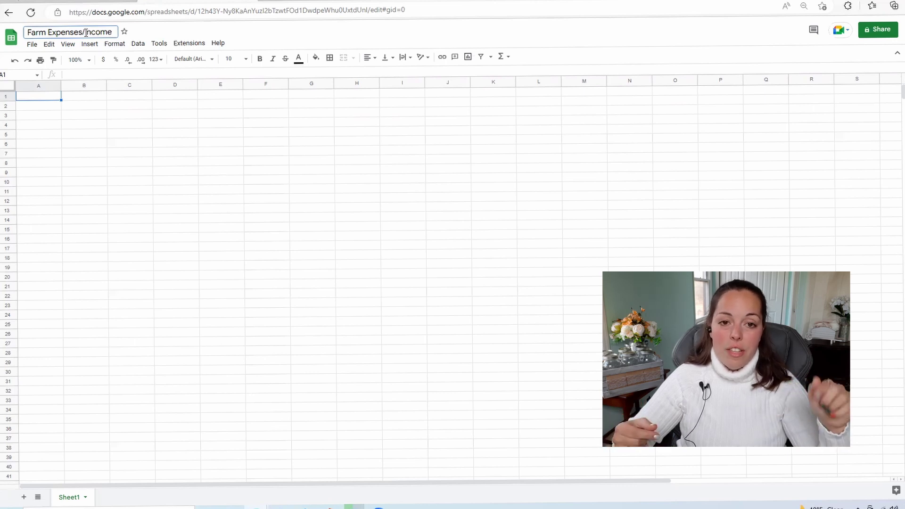
key("Return")
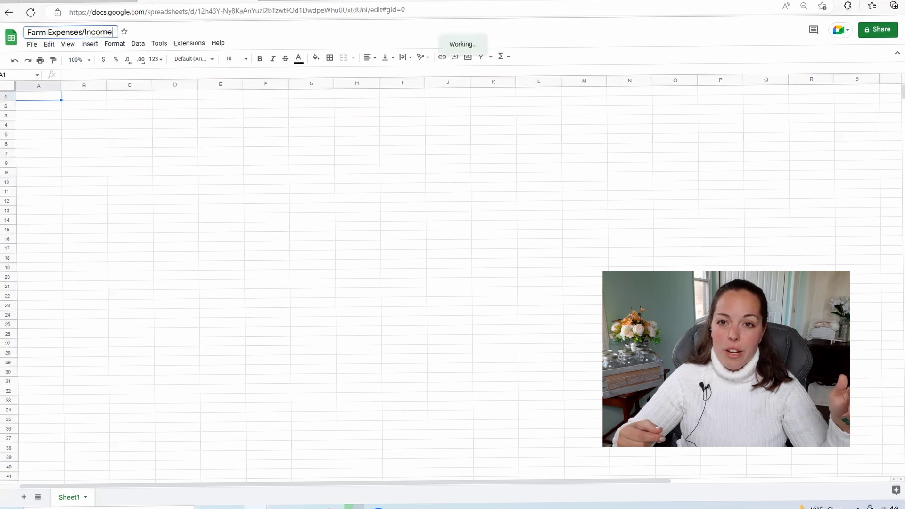
- Make three additional blank sheets by duplicating Sheet1 and then each resulting copy
left_click(86, 499)
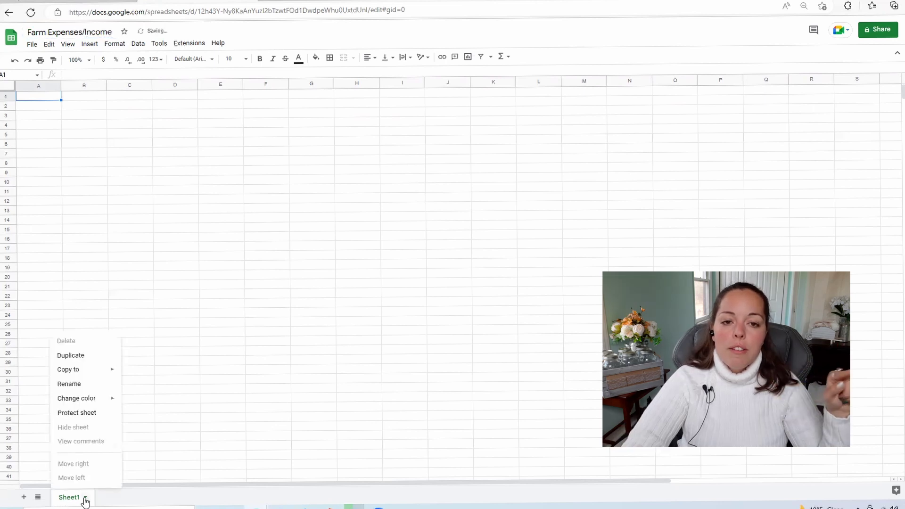
left_click(104, 357)
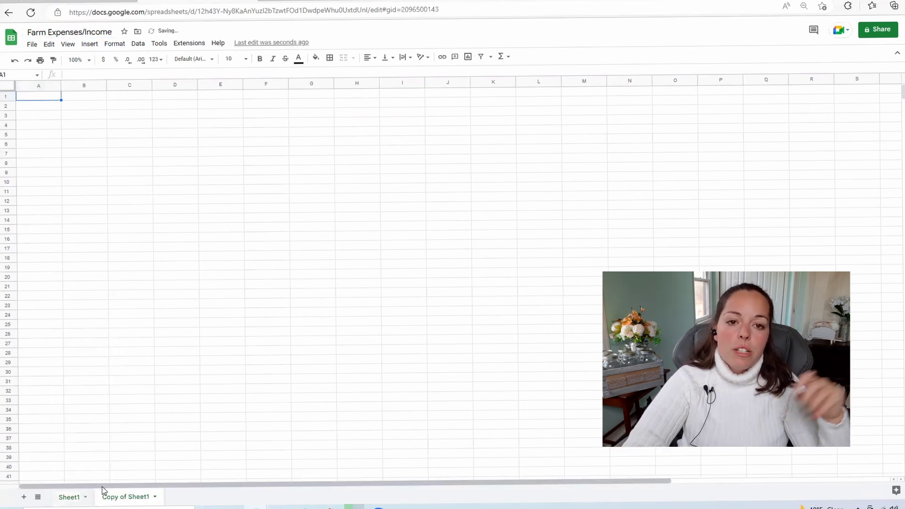
left_click(154, 497)
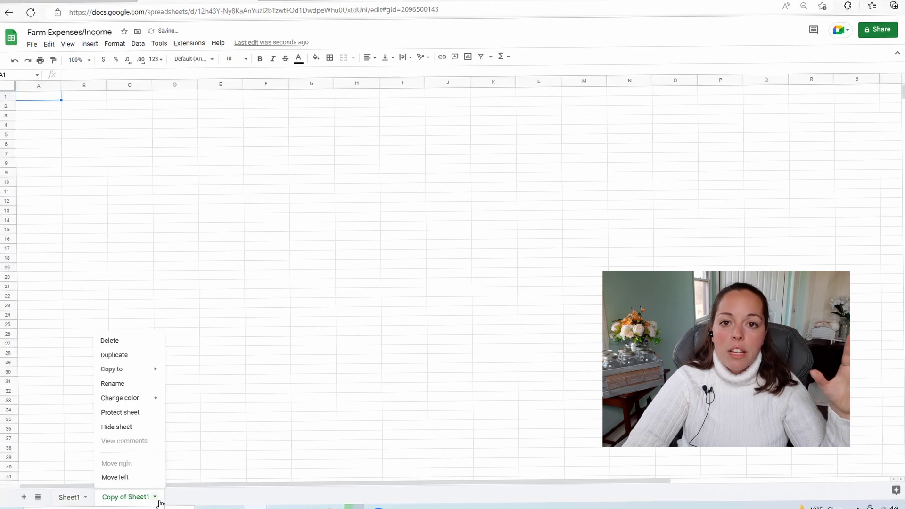
left_click(123, 357)
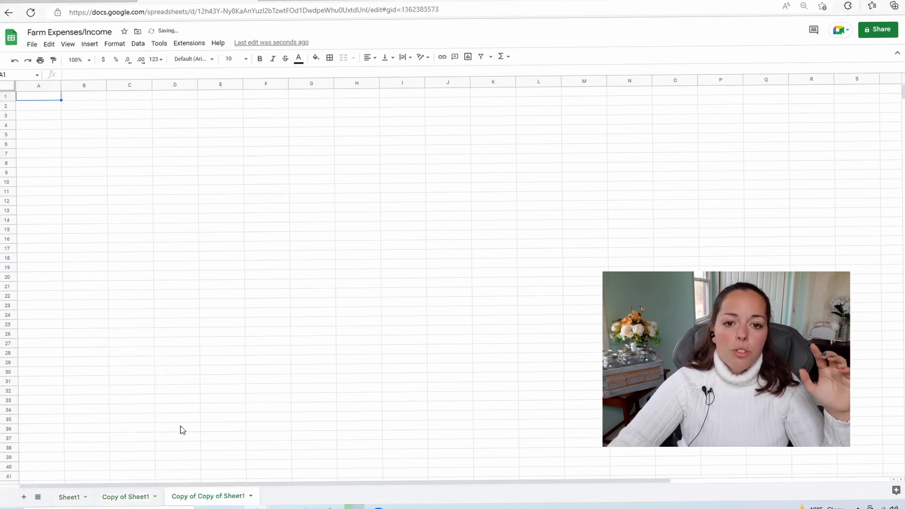
left_click(252, 499)
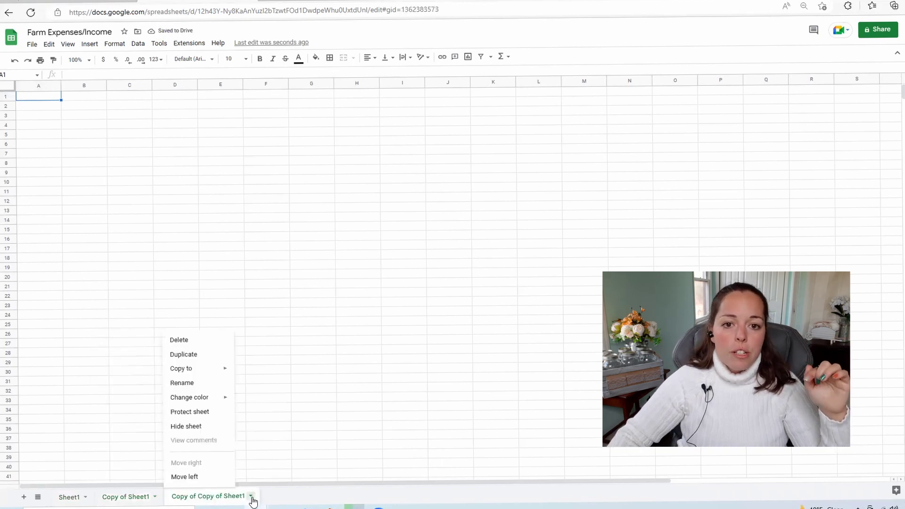
left_click(206, 353)
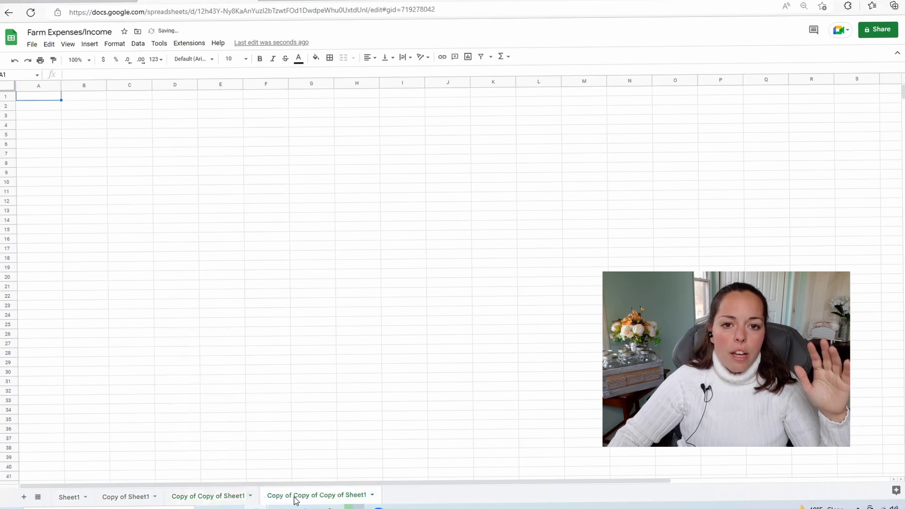
- Rename the first sheet, Sheet1, as Income
left_click(71, 499)
left_click(85, 497)
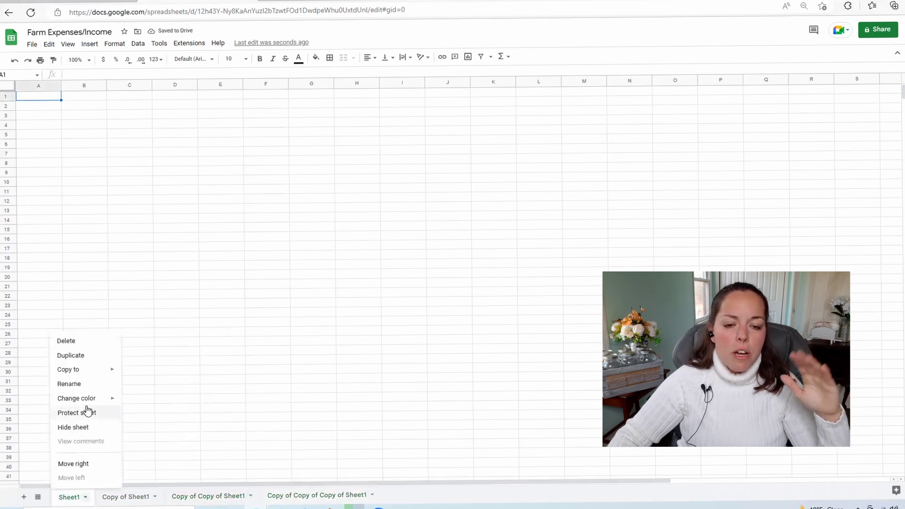
left_click(70, 383)
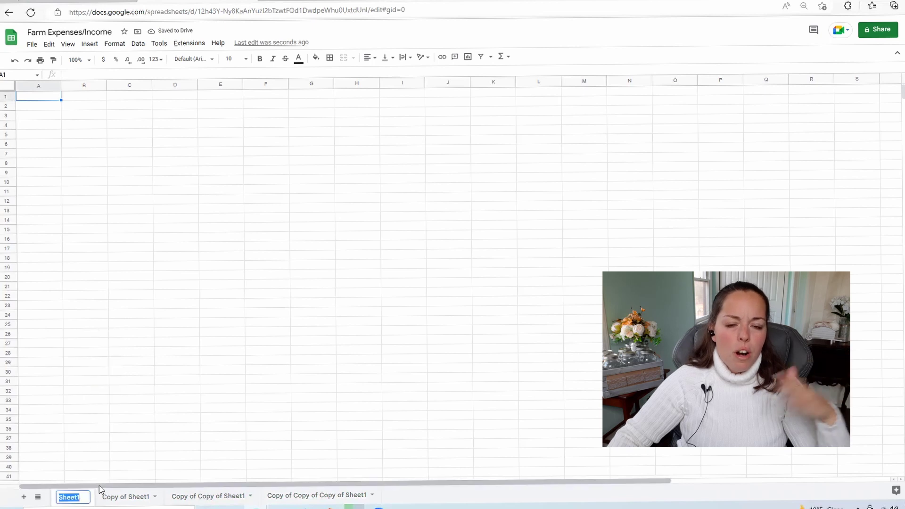
key("BackSpace")
type("Income")
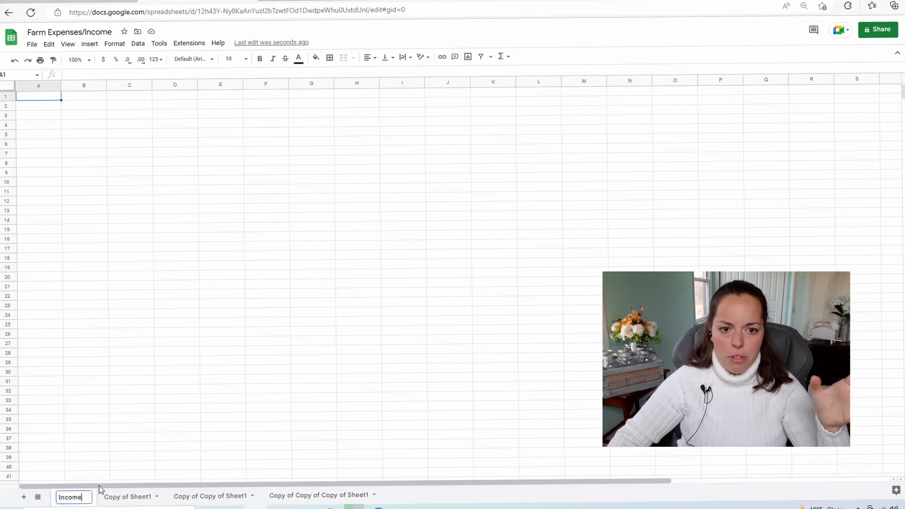
key("Return")
- Rename the second sheet, Copy of Sheet1, as Business Expenses
left_click(154, 499)
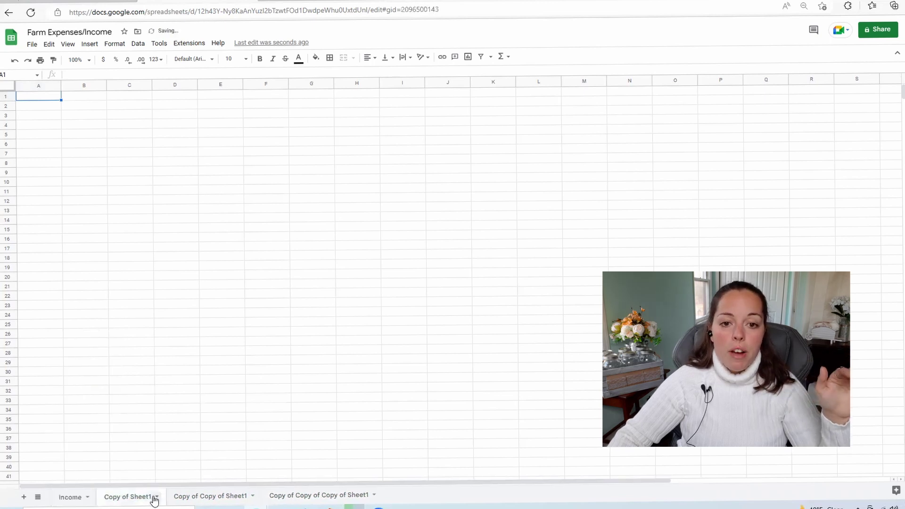
left_click(157, 498)
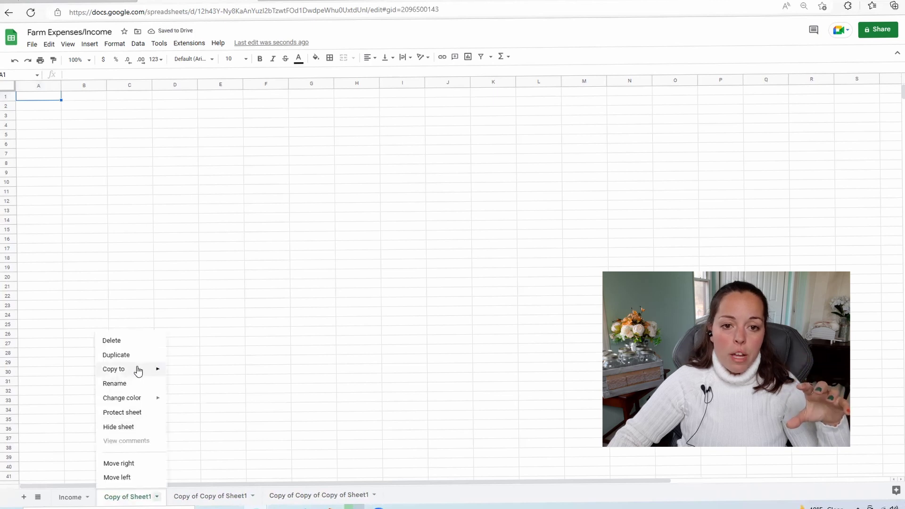
left_click(136, 384)
type("Business Expenses")
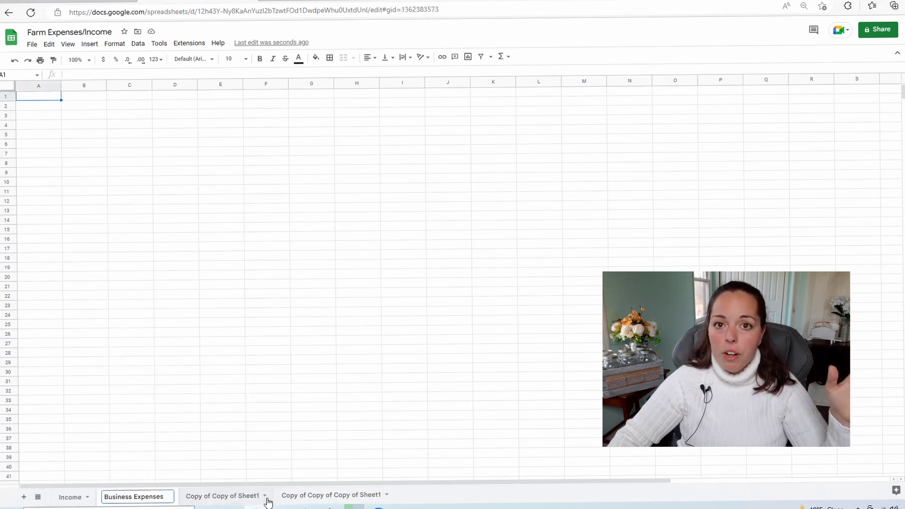
- Rename the third sheet, Copy of Copy of Sheet1, as Feed
left_click(266, 499)
left_click(265, 499)
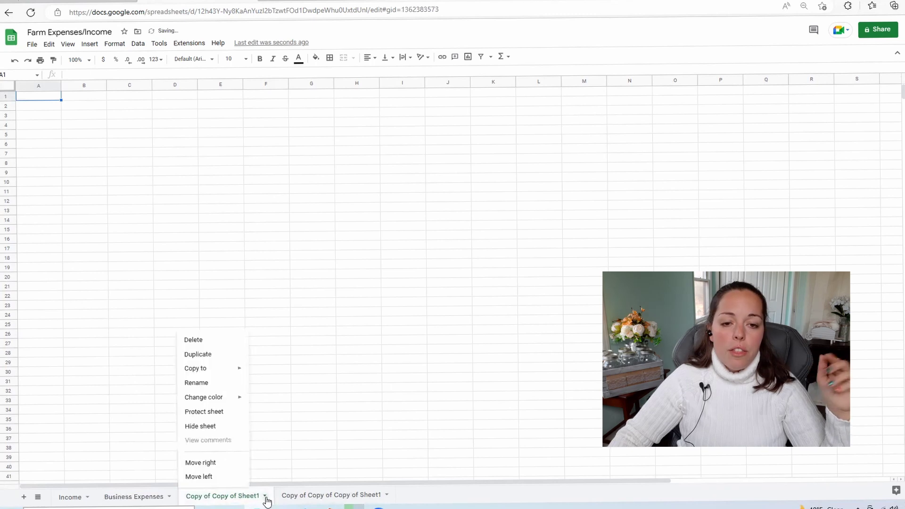
left_click(210, 382)
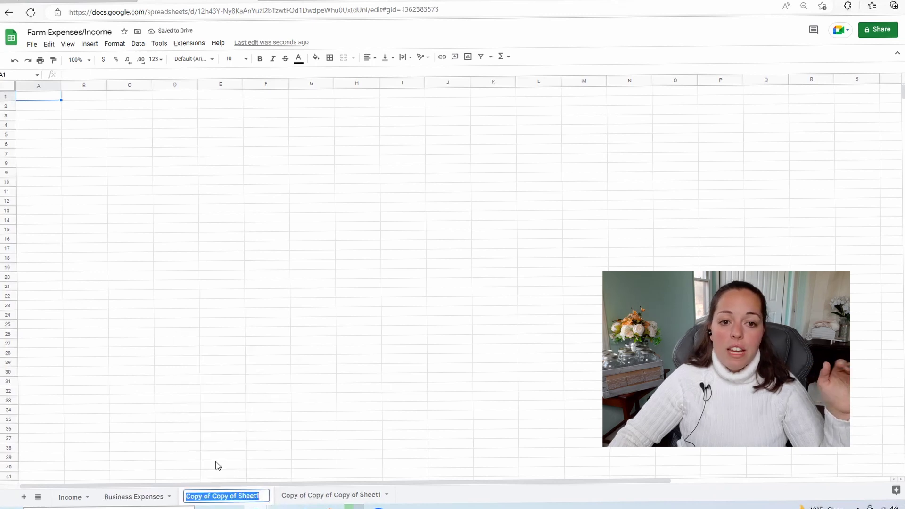
type("Feed")
key("Return")
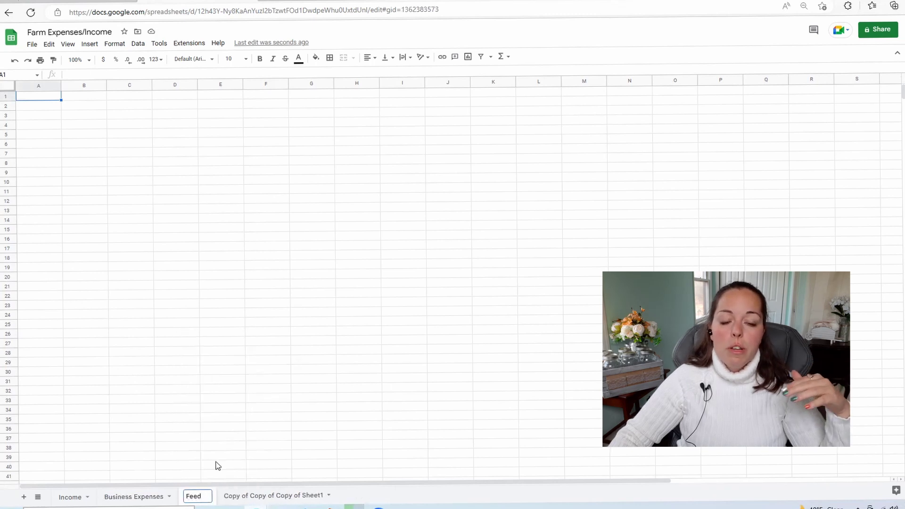
- Rename the fourth sheet, Copy of Copy of Copy of Sheet1, as Supplies
left_click(327, 495)
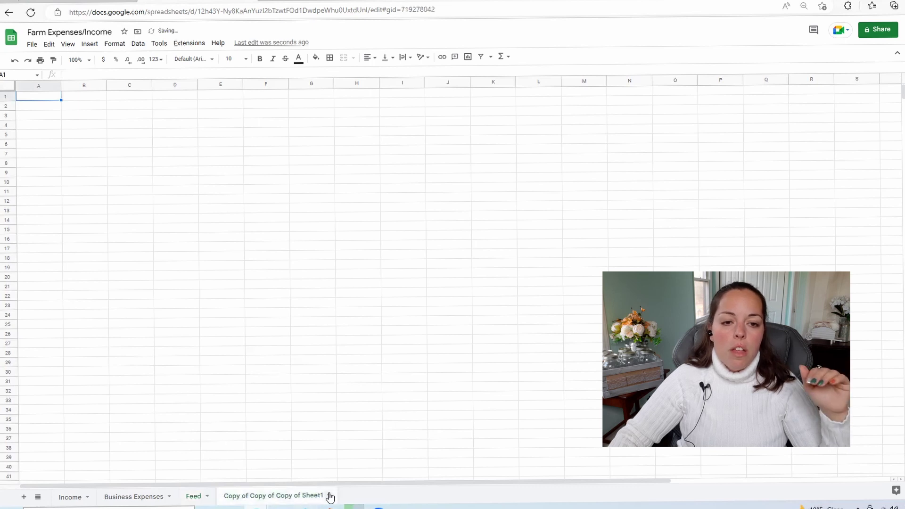
left_click(328, 496)
left_click(252, 383)
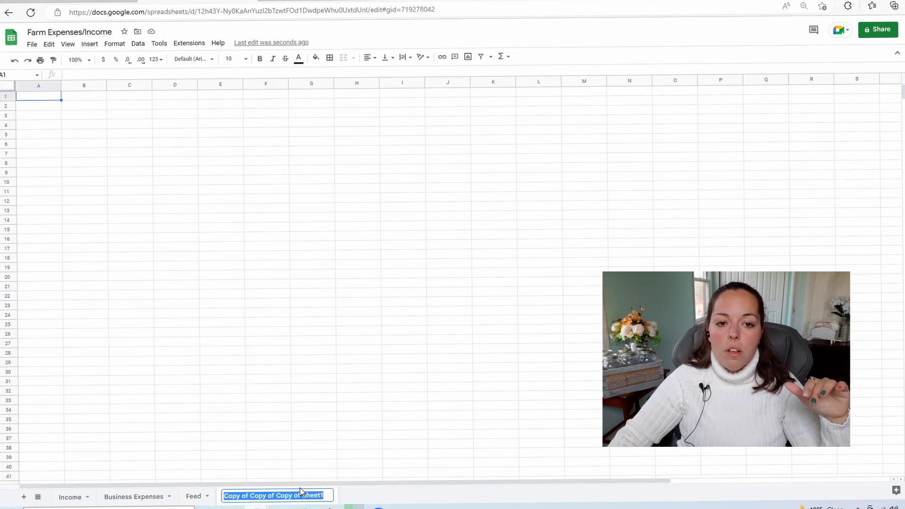
type("Supplies")
key("Return")
- Duplicate the Supplies sheet and rename the copy as Vet/Medical
left_click(258, 497)
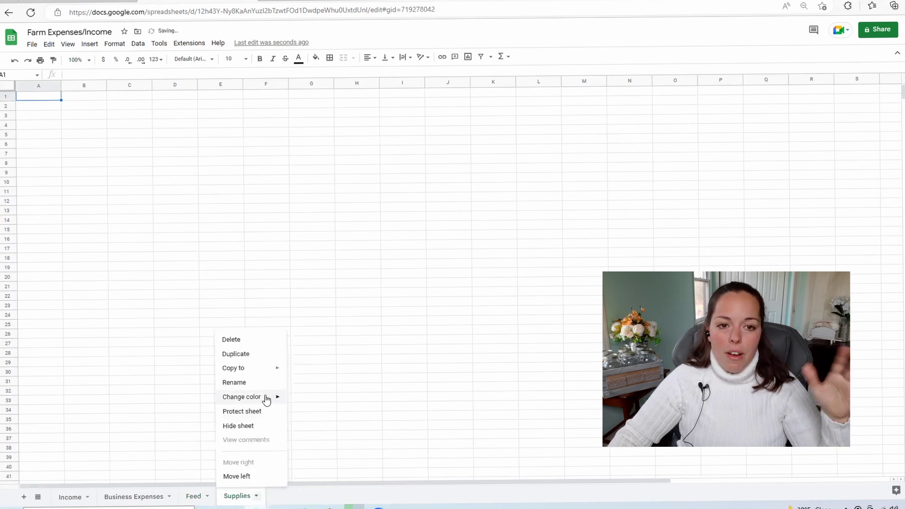
left_click(242, 353)
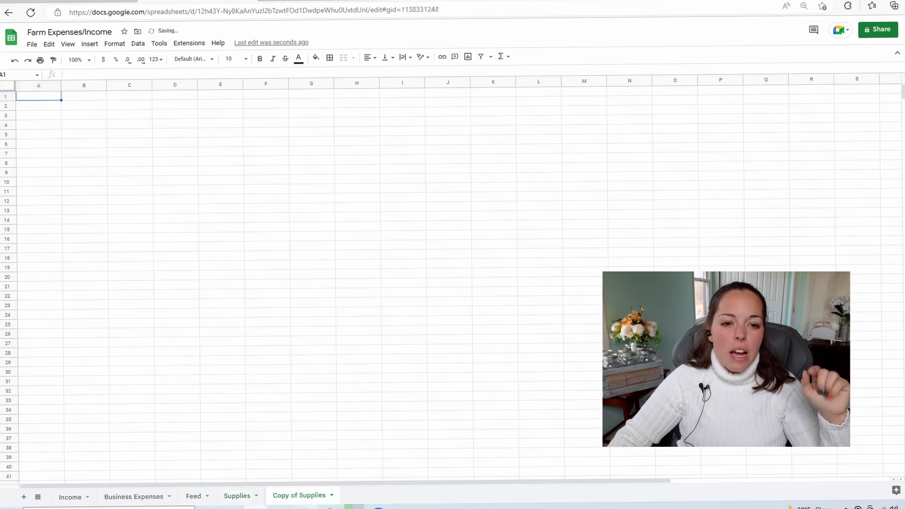
left_click(332, 497)
left_click(311, 381)
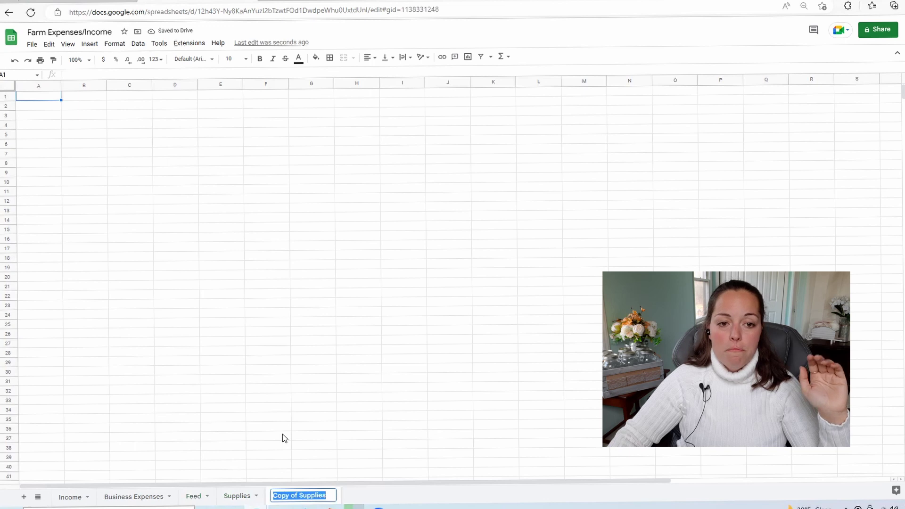
type("Vet/")
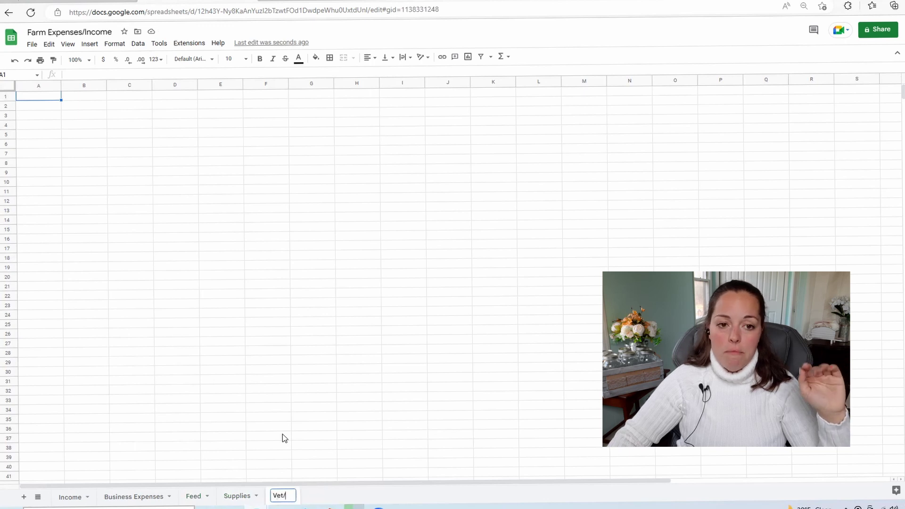
type("Medical")
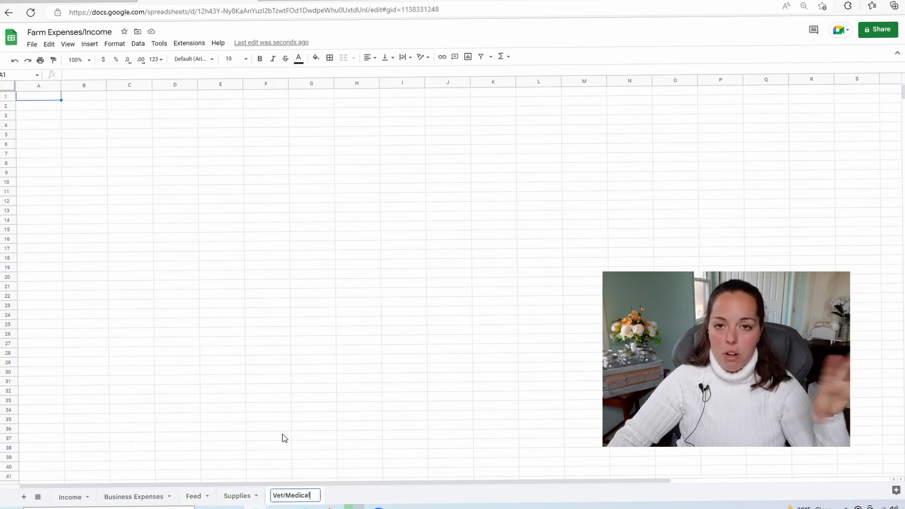
key("Return")
- Duplicate the Vet/Medical sheet and rename the copy as Animal Purchases
left_click(315, 496)
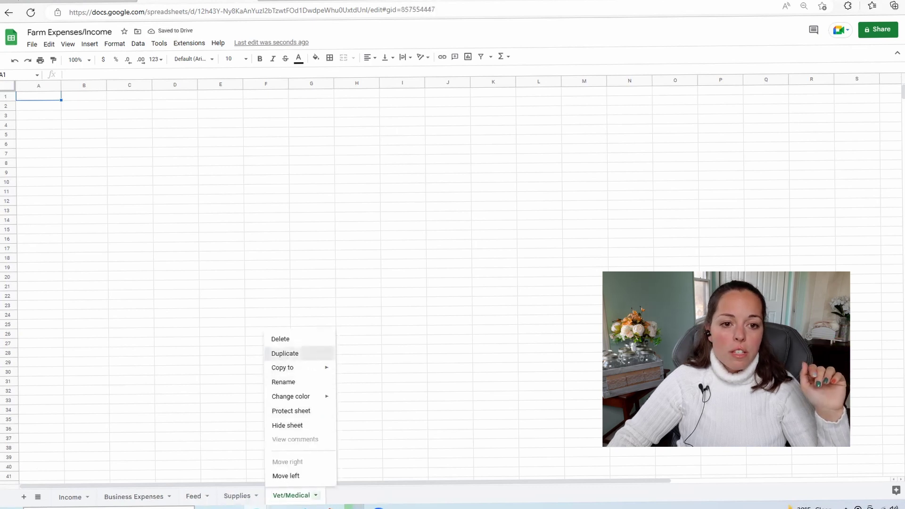
left_click(303, 354)
left_click(401, 494)
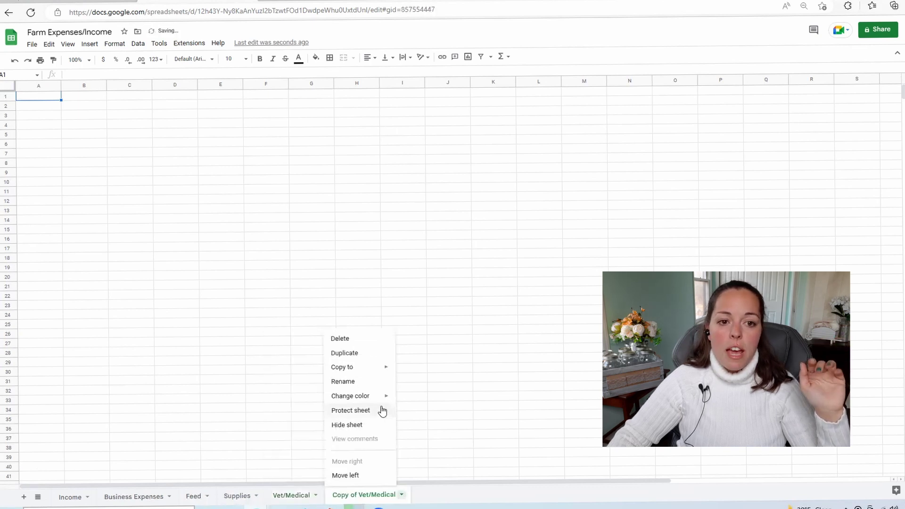
left_click(366, 381)
type("Ani")
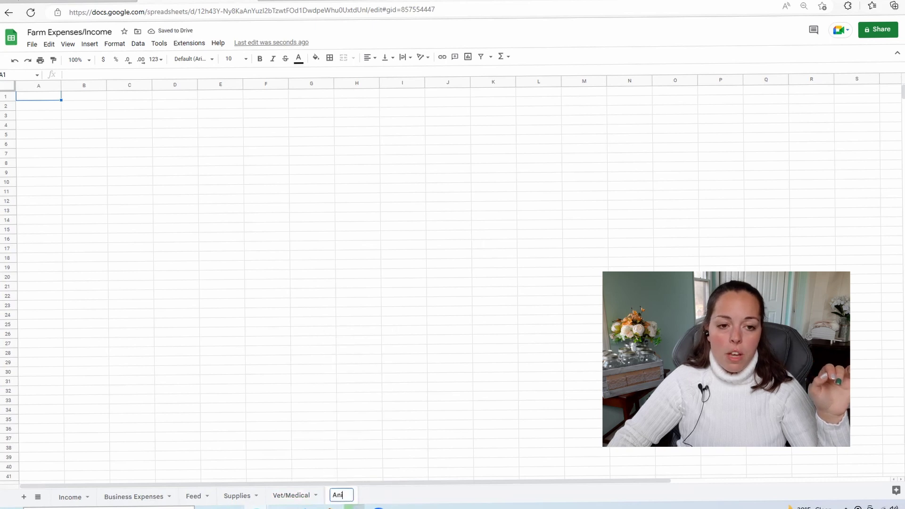
type("mal Purchases")
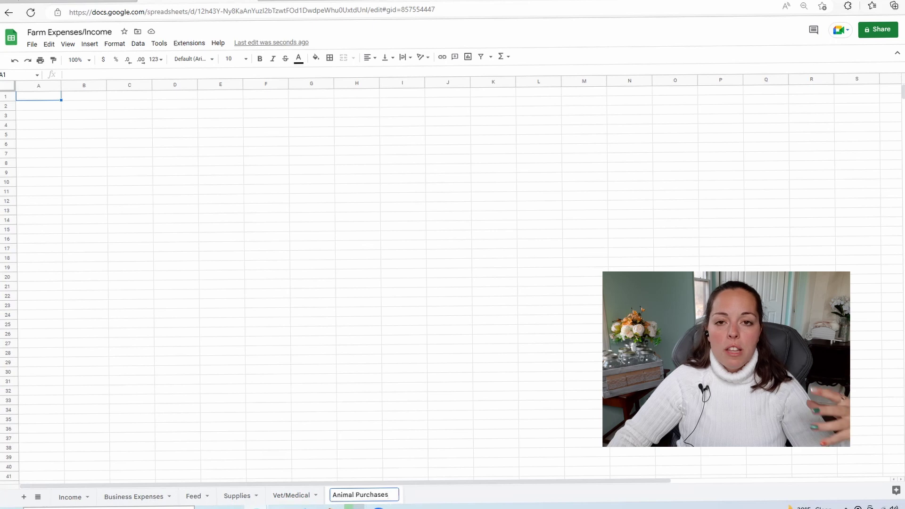
key("Return")
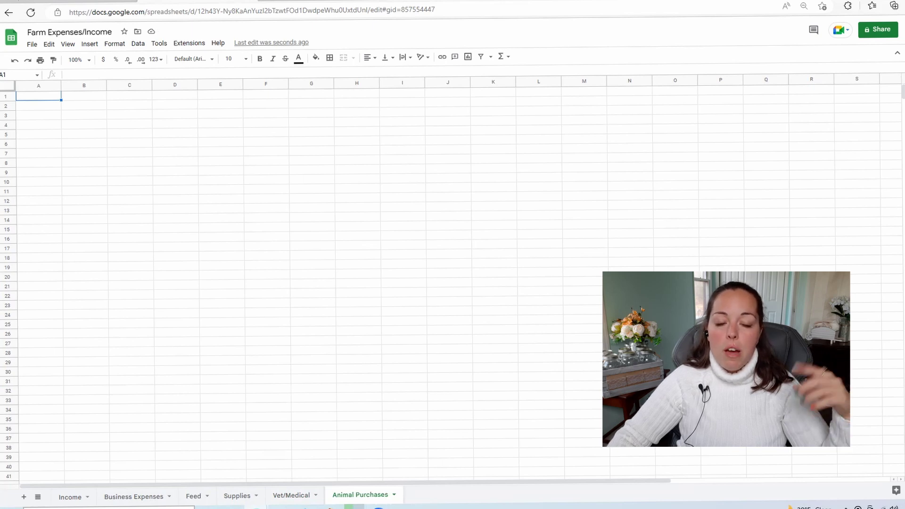
- On the Feed sheet, enter the headers COST, STORE, ITEM, NOTES and DATE in cells A1 through E1
left_click(193, 496)
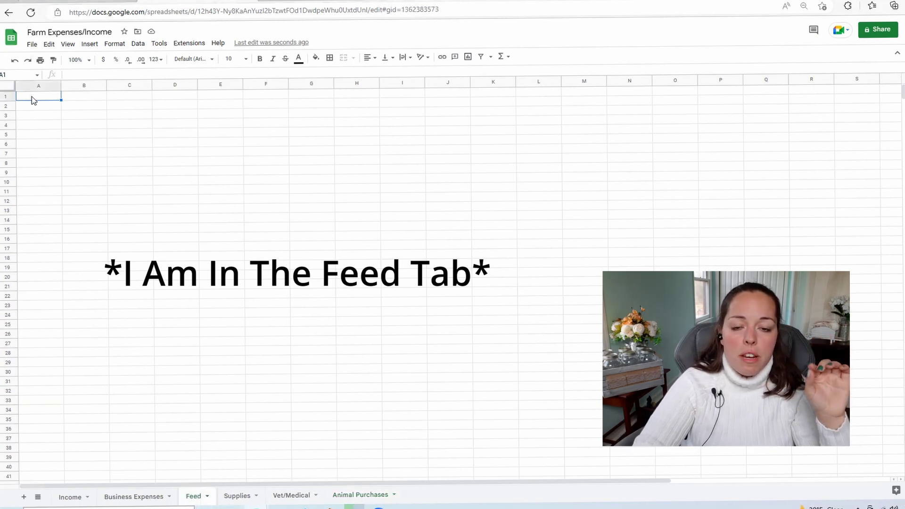
type("COST")
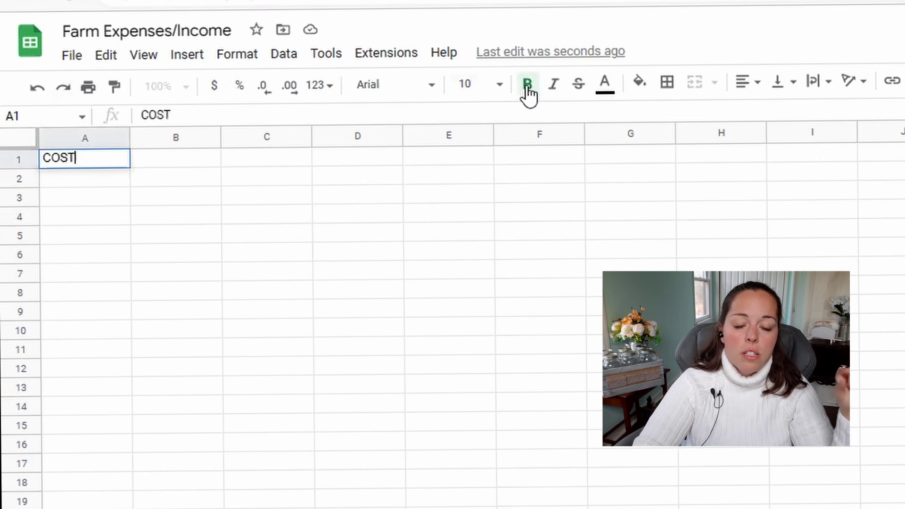
key("Tab")
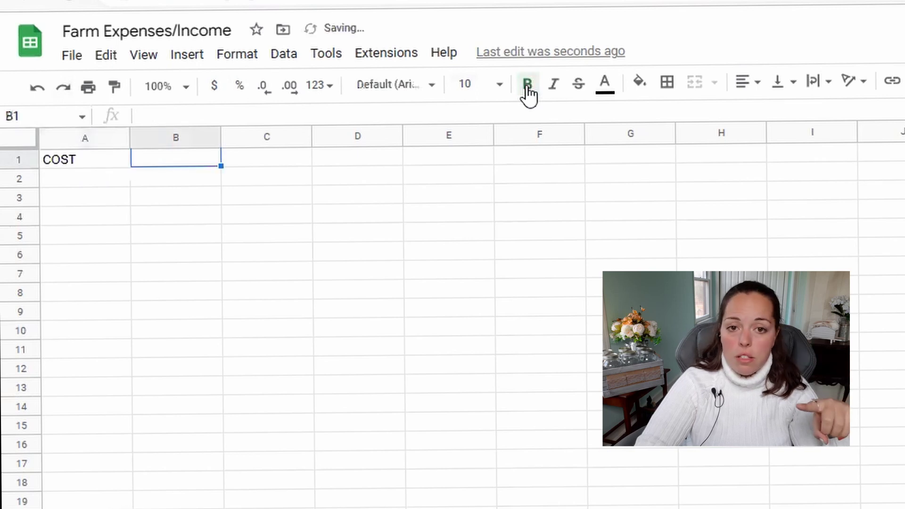
type("STORE")
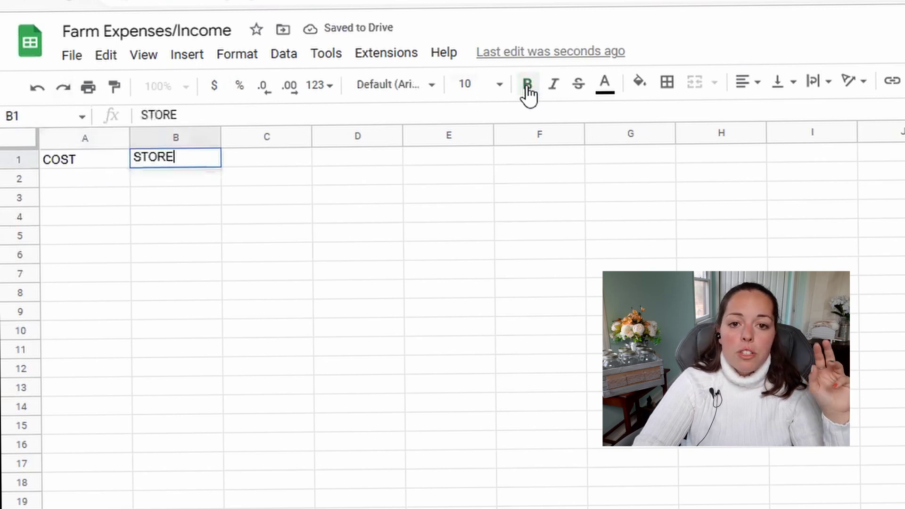
key("Tab")
type("ITEM")
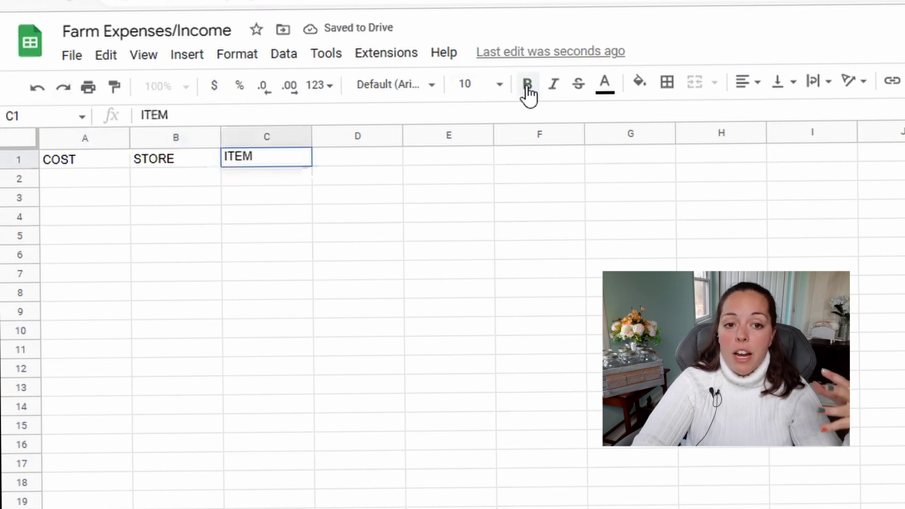
key("Tab")
type("NOTES")
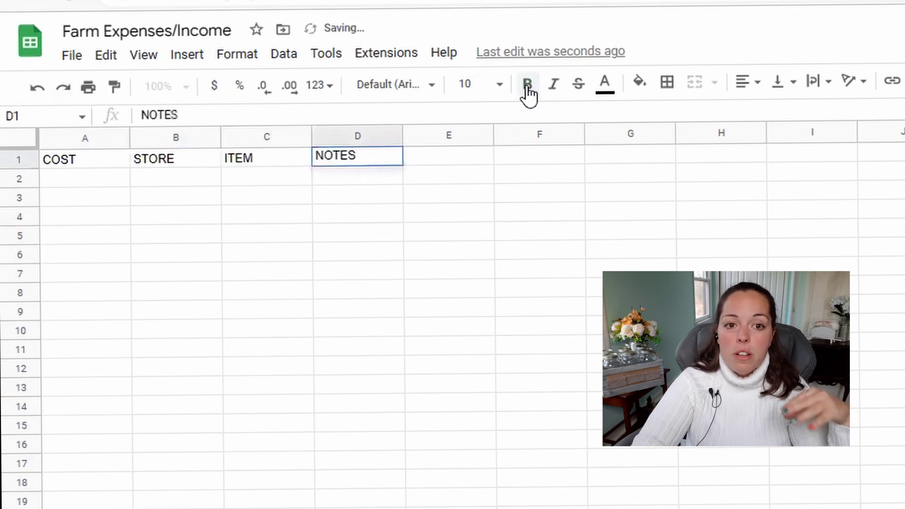
key("Tab")
type("DATE")
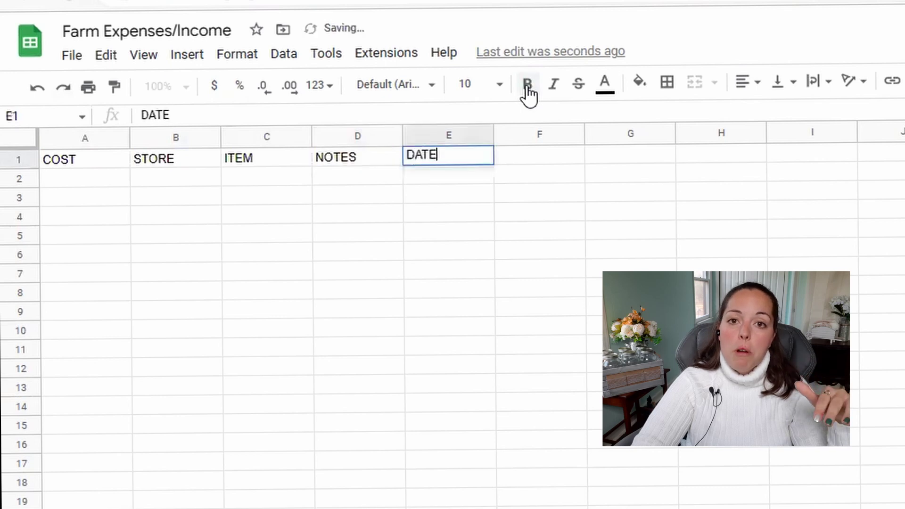
key("Tab")
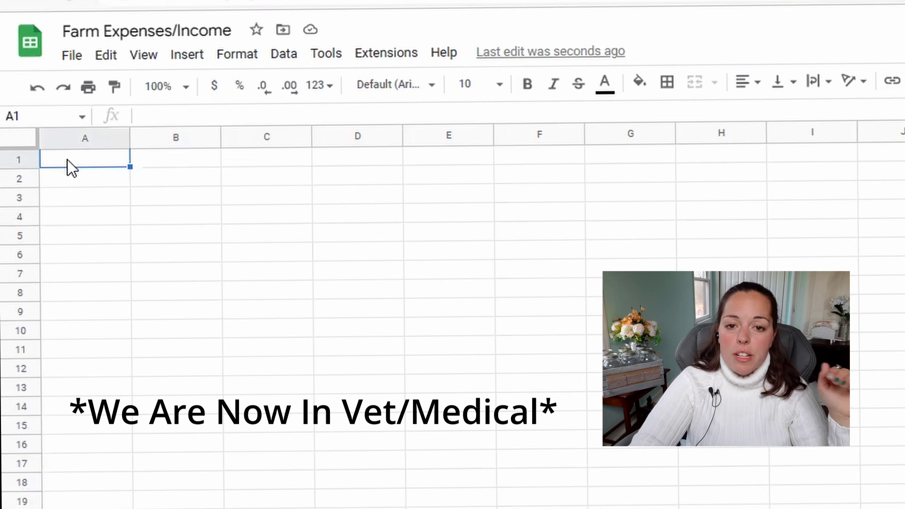
- On the Vet/Medical sheet, enter the header COST in cell A1
type("cOS")
key("BackSpace")
key("BackSpace")
key("BackSpace")
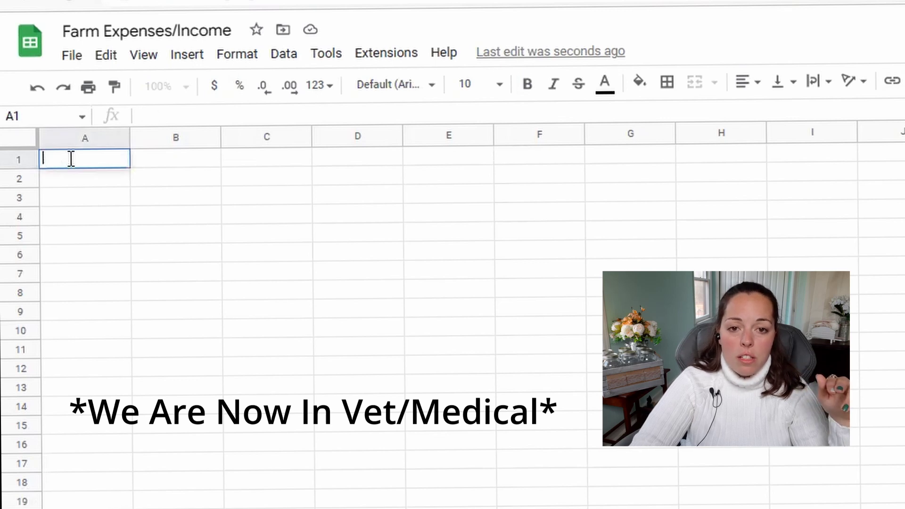
type("COST")
key("Tab")
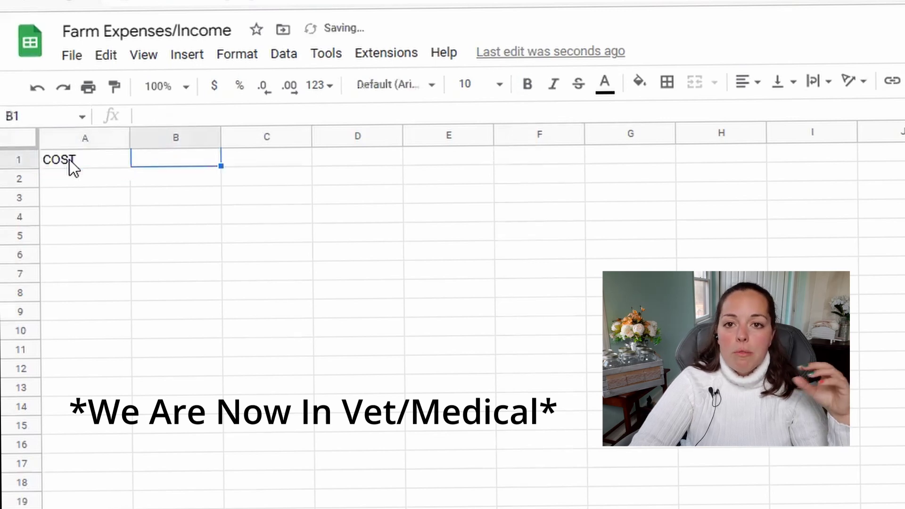
- Enter the header STORE/VET OFFICE in cell B1 and widen column B to fit it
type("S")
key("BackSpace")
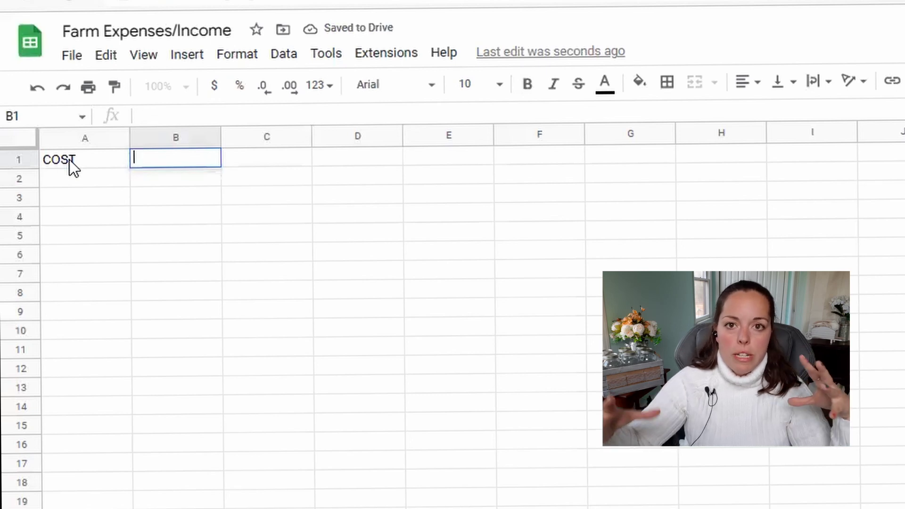
type("STORE/VE")
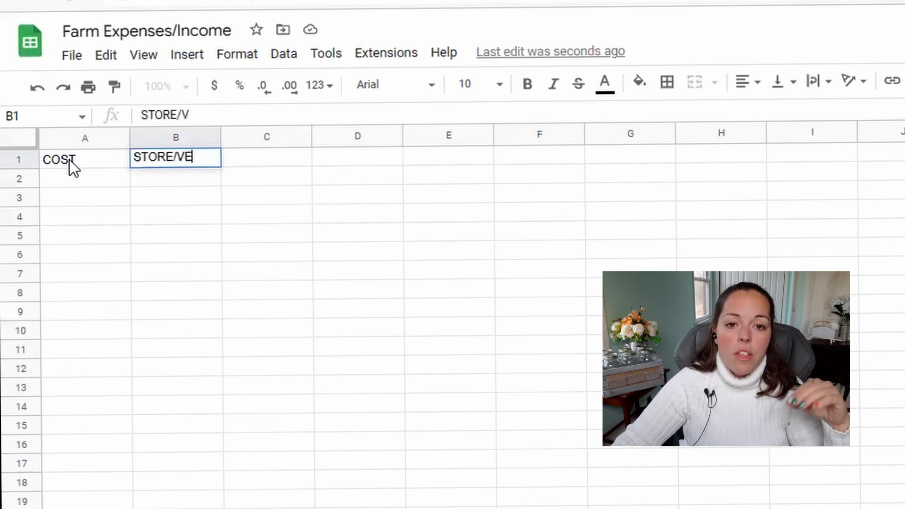
type("T O")
key("BackSpace")
type("OFF")
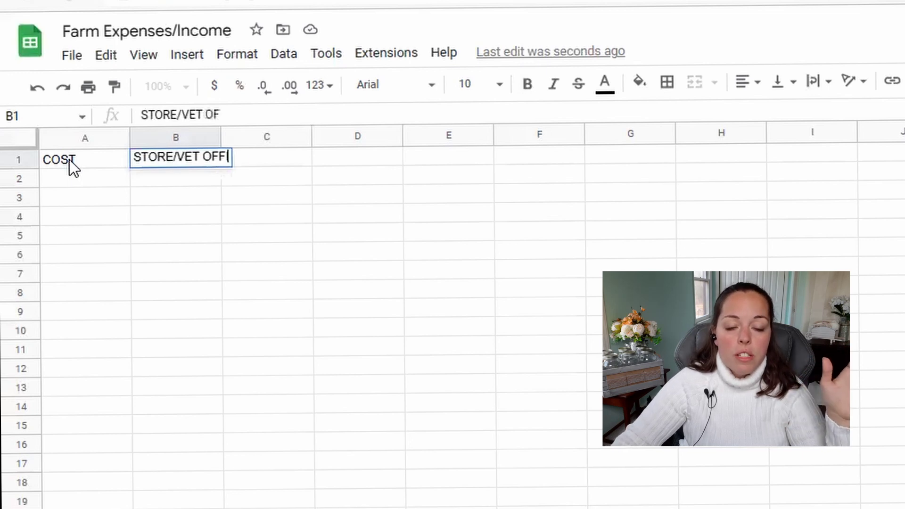
type("ICE")
key("Return")
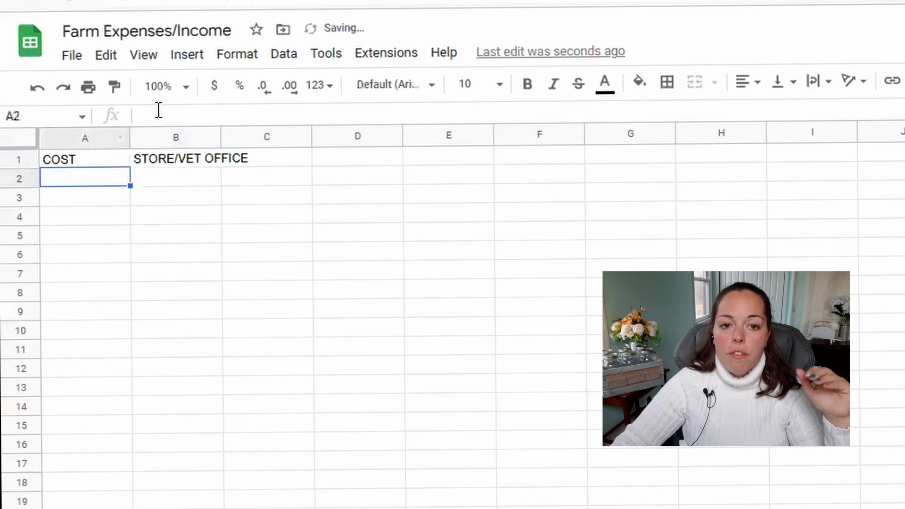
left_click_drag(219, 136, 265, 137)
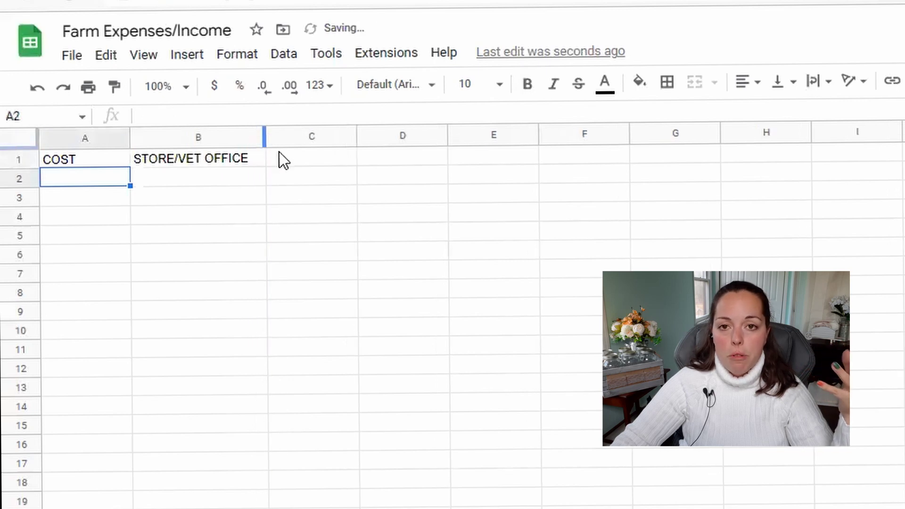
- Enter the header ITEM(S) in cell C1 of the Vet/Medical sheet
left_click(284, 156)
double_click(282, 157)
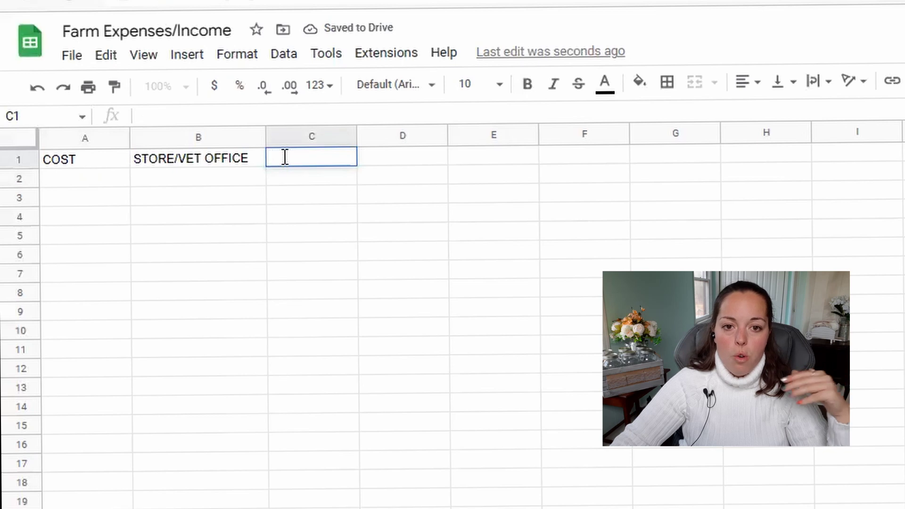
type("ITEM")
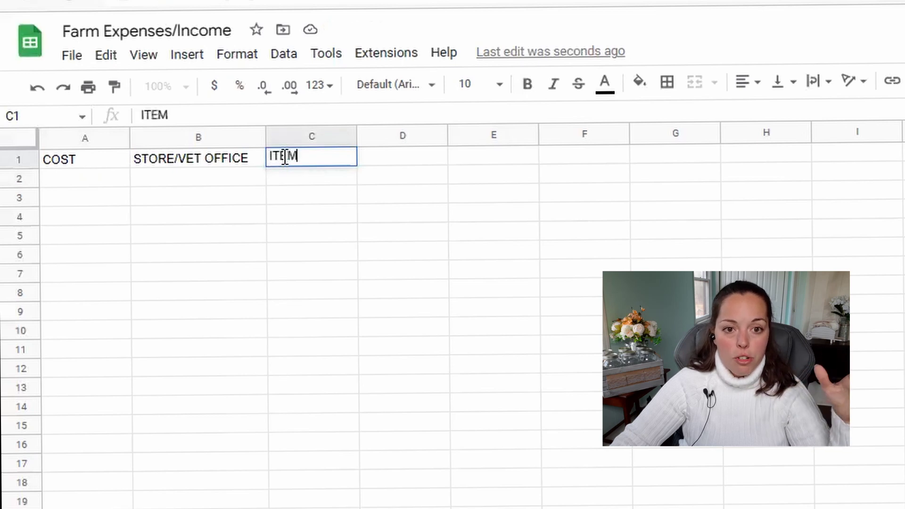
type("(S)")
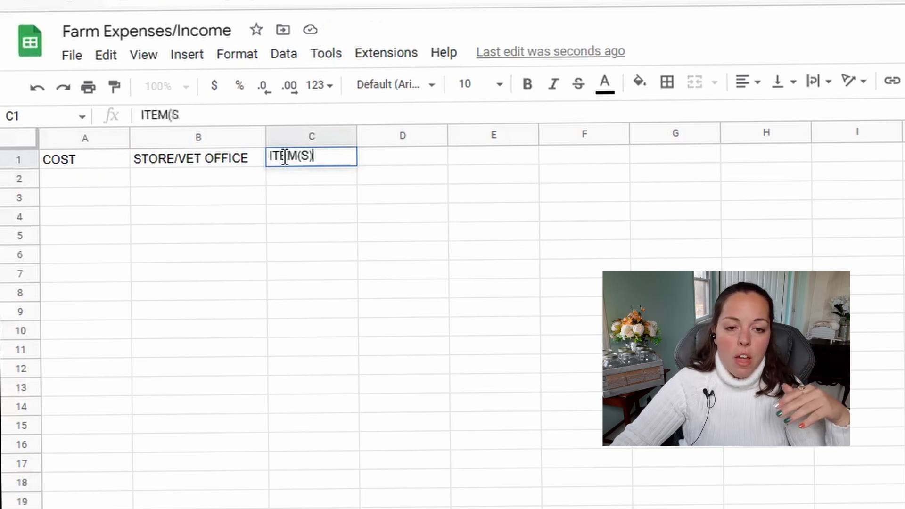
key("Tab")
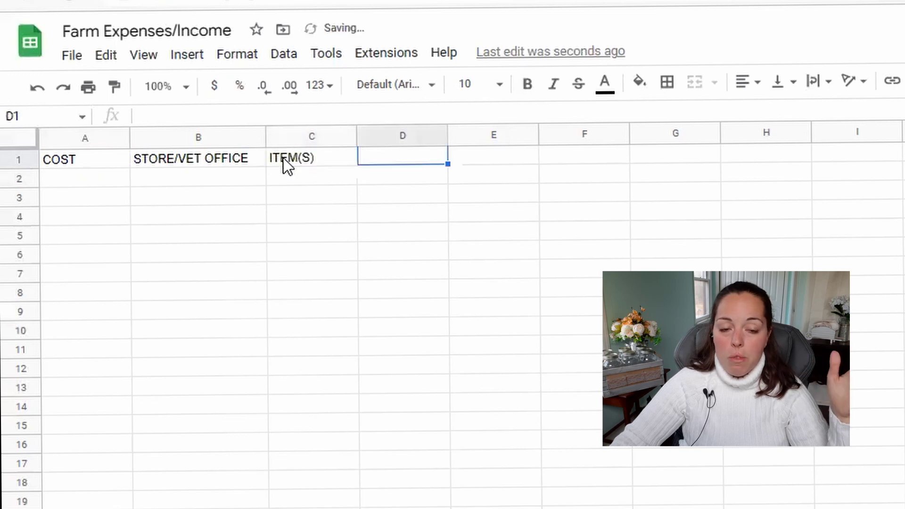
- Enter the headers NOTES in cell D1 and DATE in cell E1 of the Vet/Medical sheet
type("nOTES")
key("BackSpace")
key("BackSpace")
key("BackSpace")
key("BackSpace")
key("BackSpace")
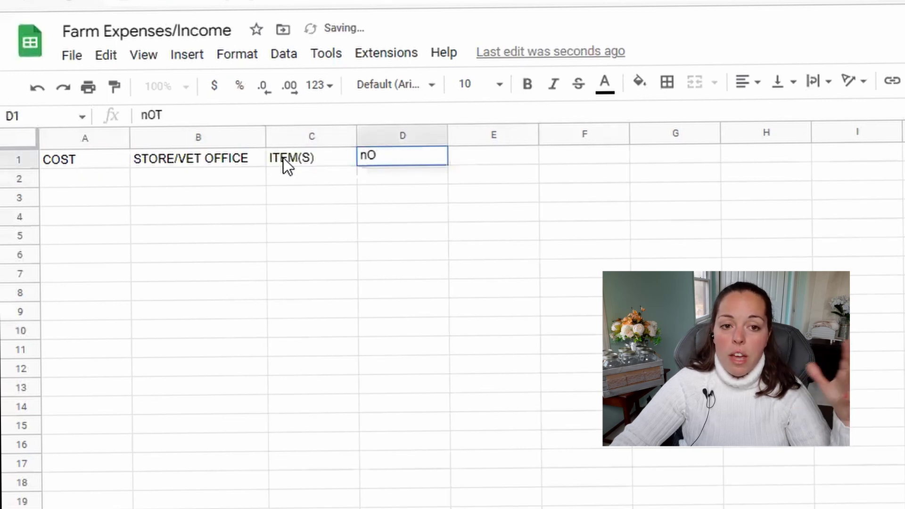
type("NOTES")
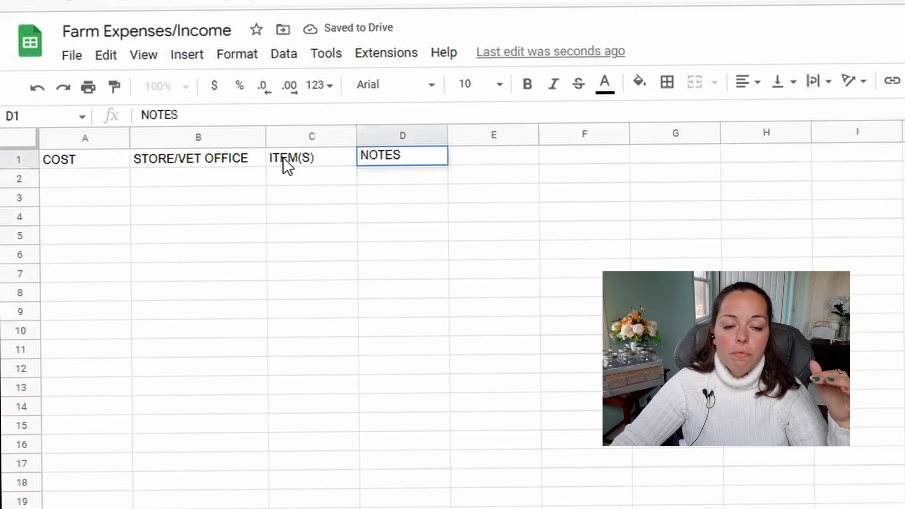
key("Tab")
type("DATE")
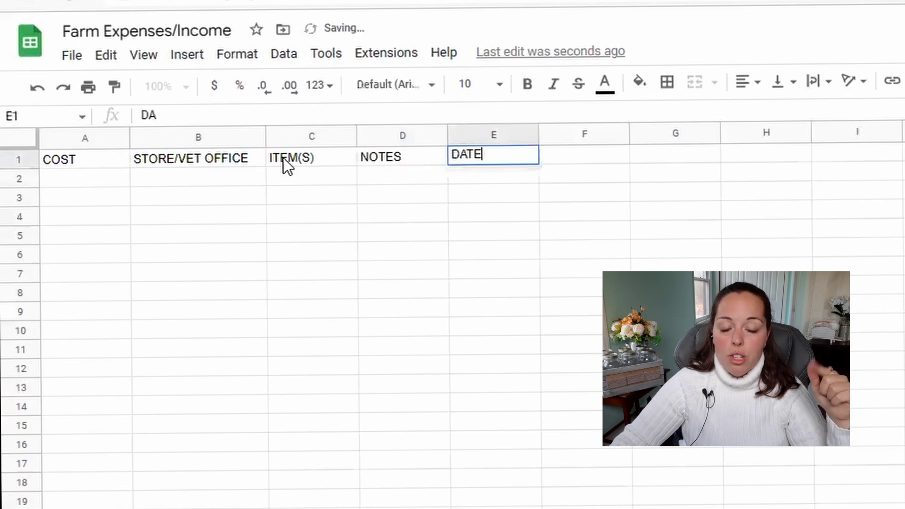
key("Tab")
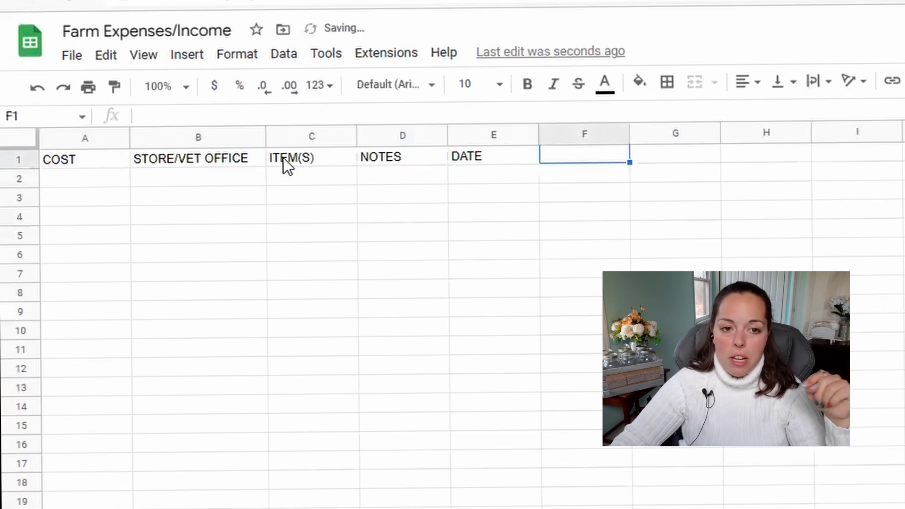
- Enter the header FOR WHICH ANIMAL(S) in cell F1 and widen column F to fit it
type("FO")
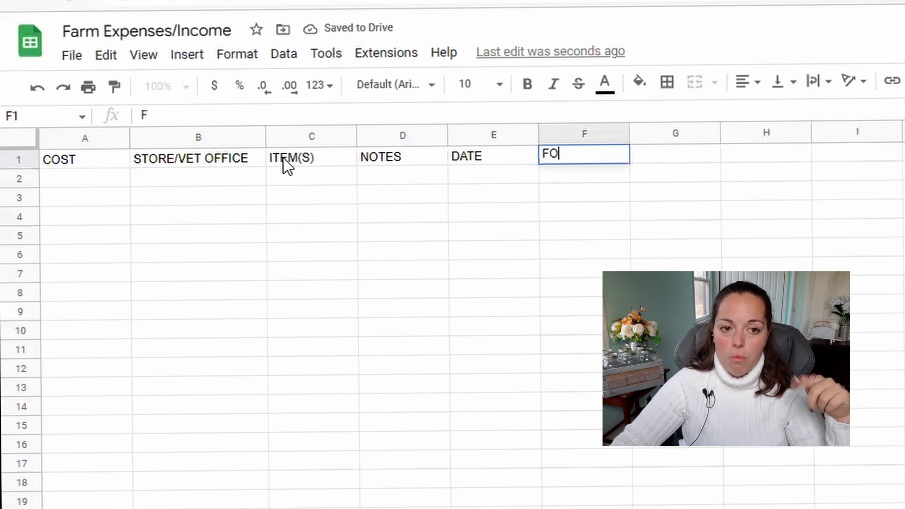
type("R WEH")
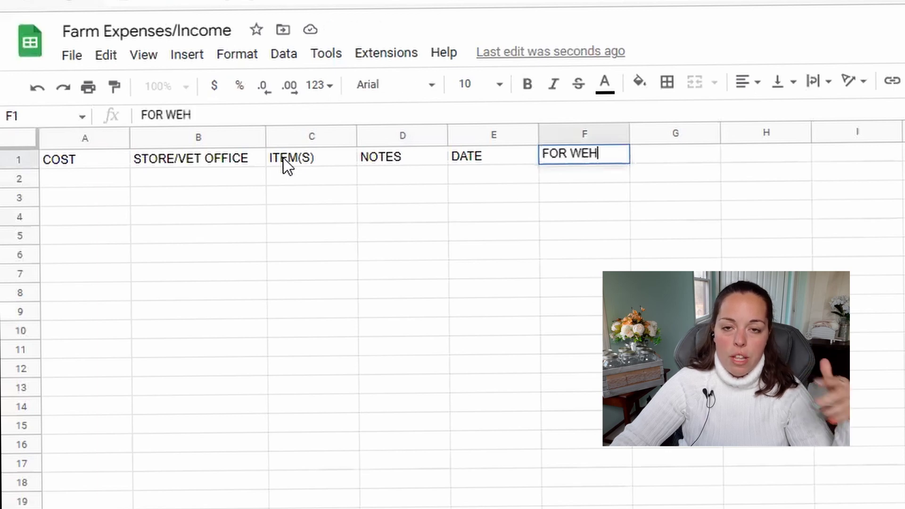
key("BackSpace")
key("BackSpace")
type("HICH ANIMALS")
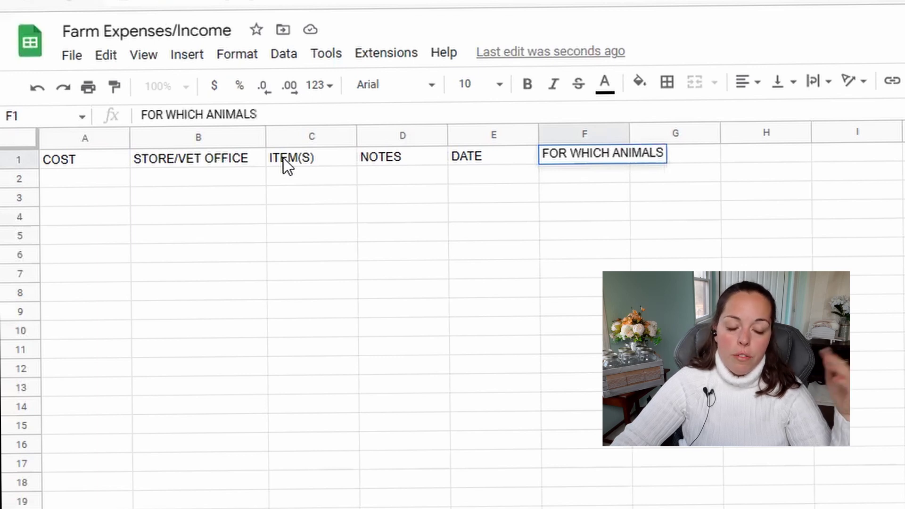
key("BackSpace")
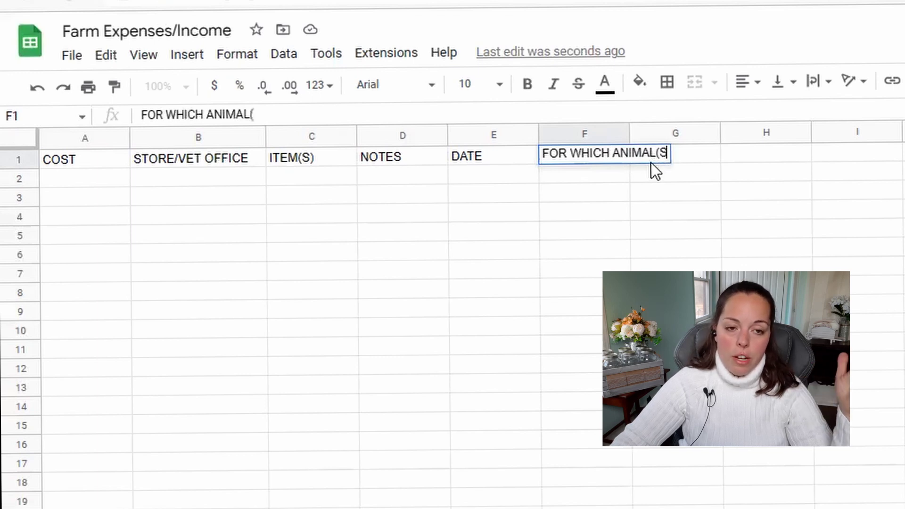
type("(S)")
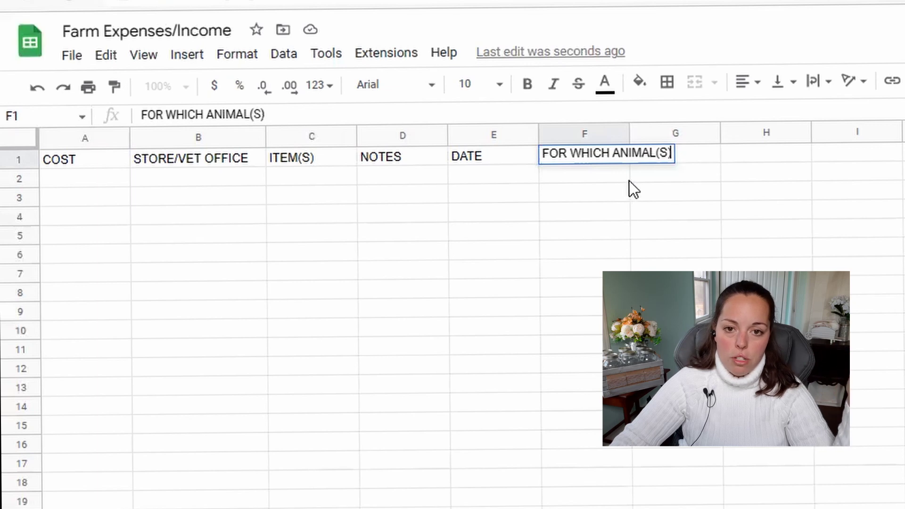
key("Return")
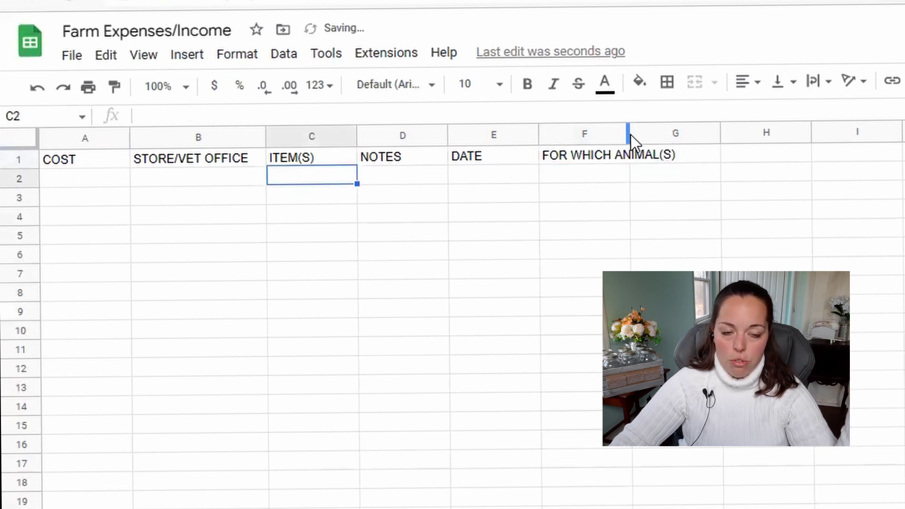
left_click_drag(630, 135, 692, 135)
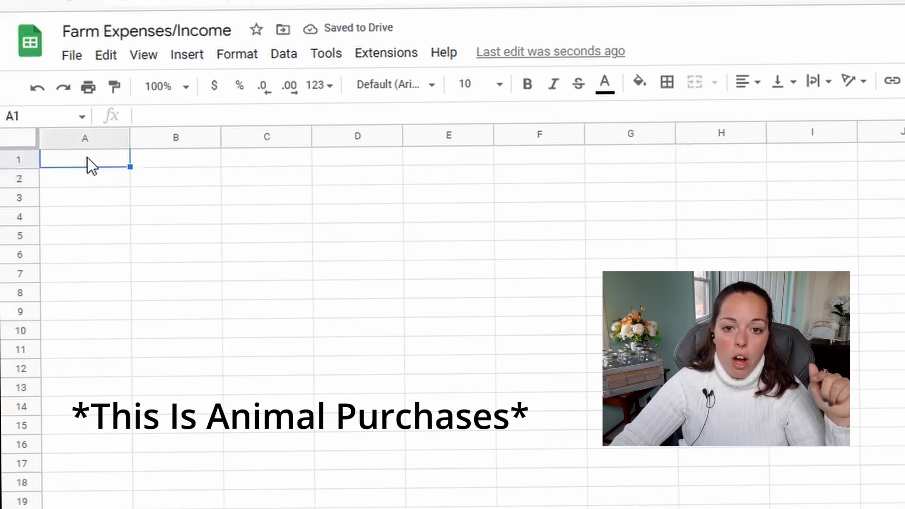
- On the Animal Purchases sheet, enter the headers COST in cell A1 and #OF ANIMALS in cell B1
type("COST")
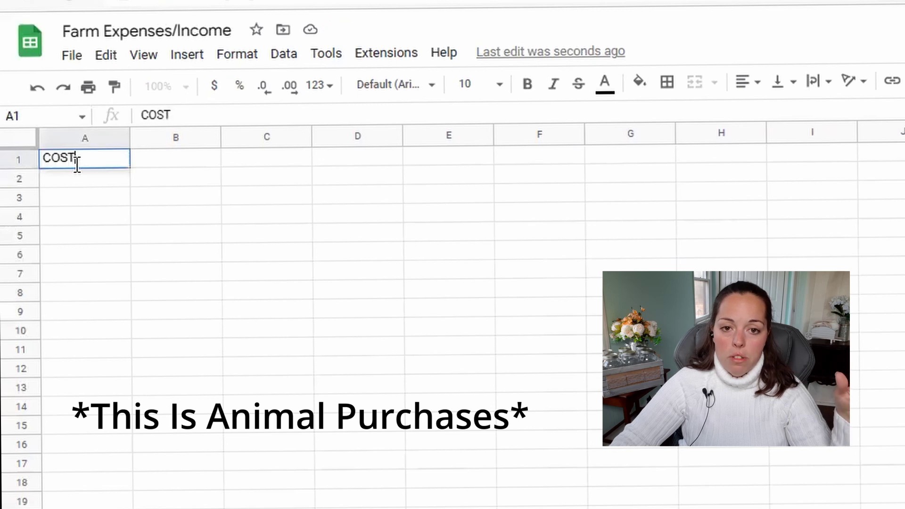
key("Tab")
type("#OF ANIMALS")
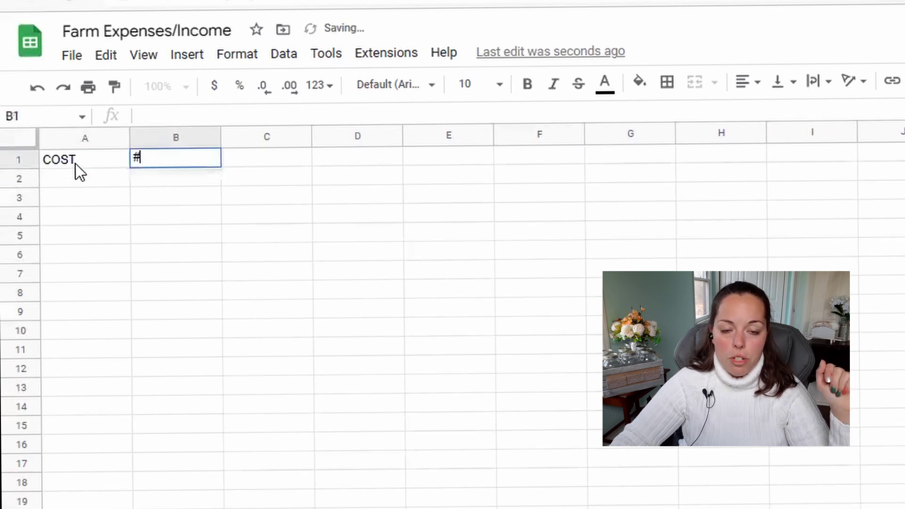
key("Tab")
- Enter the header TYPE OF ANIMAL in cell C1 of the Animal Purchases sheet
left_click(283, 164)
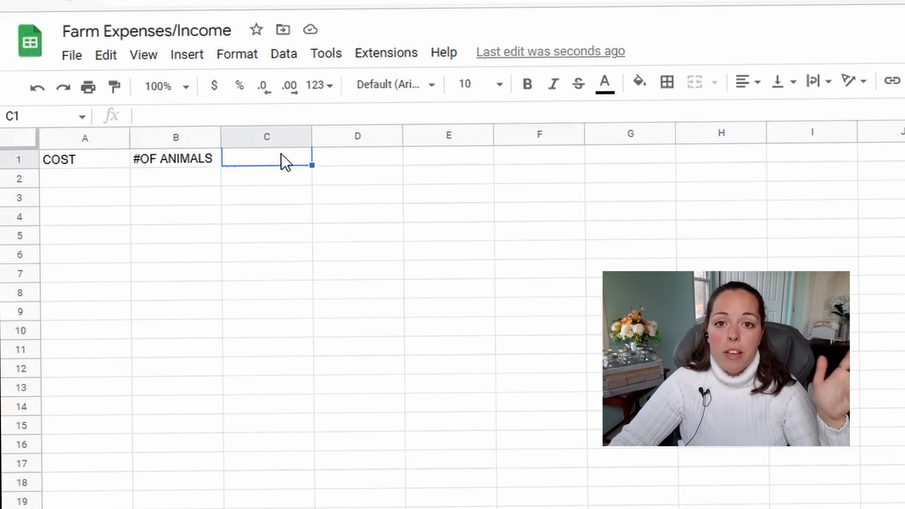
type("t")
key("BackSpace")
type("TYPE POF")
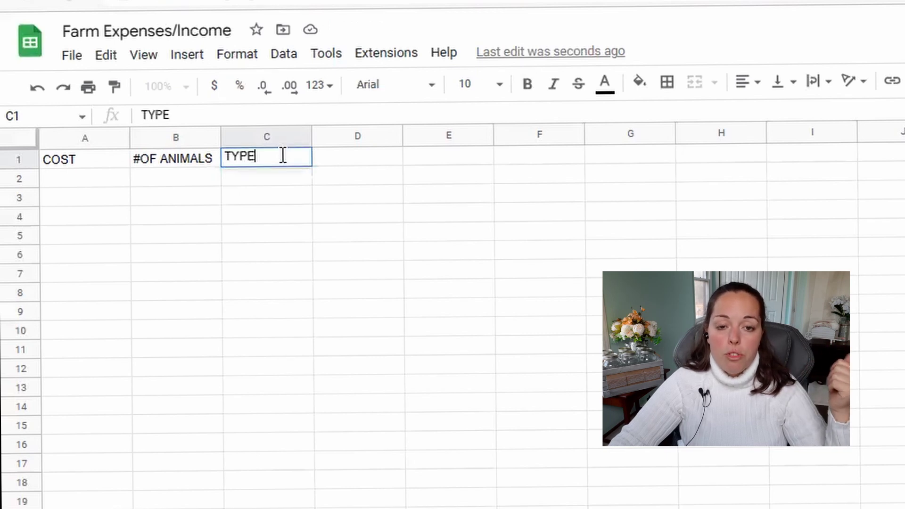
key("BackSpace")
key("BackSpace")
key("BackSpace")
type("OF")
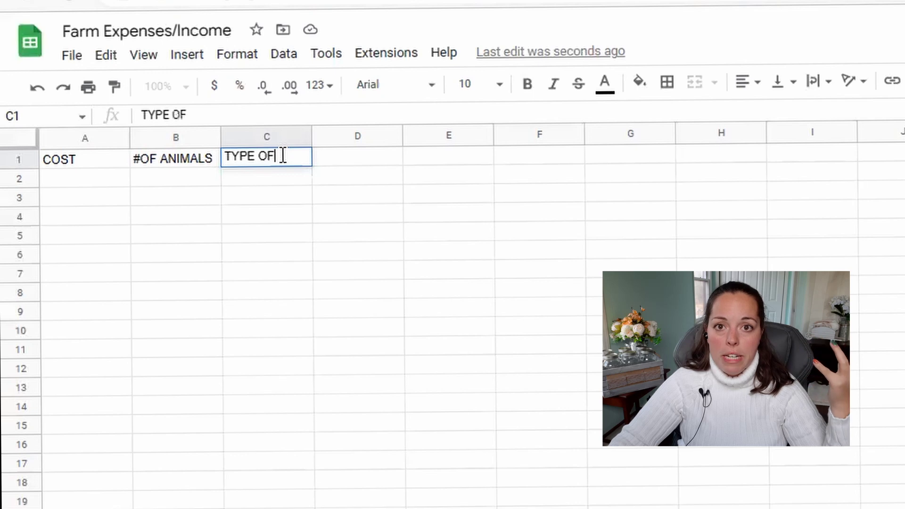
type(" ANIMAL")
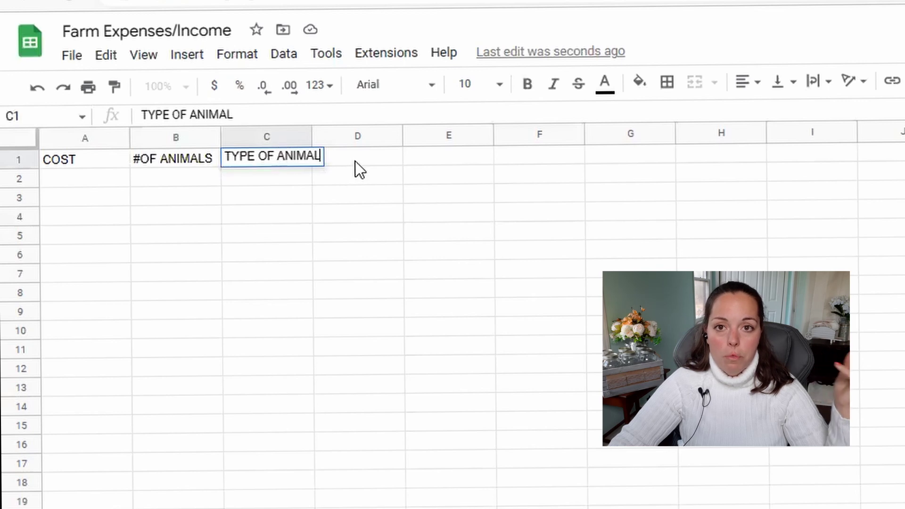
- Change the header in cell A1 to COST PER ANIMAL and widen column A to fit it
left_click(89, 162)
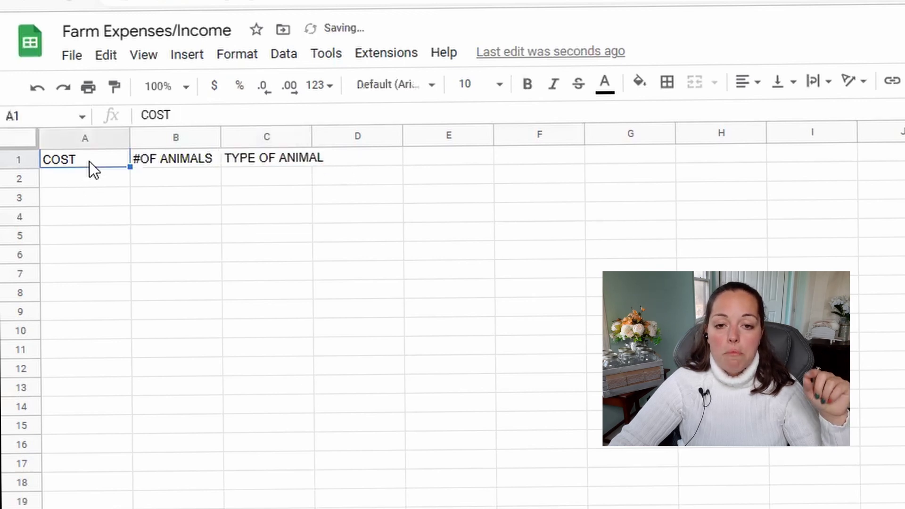
left_click(213, 114)
type("PER")
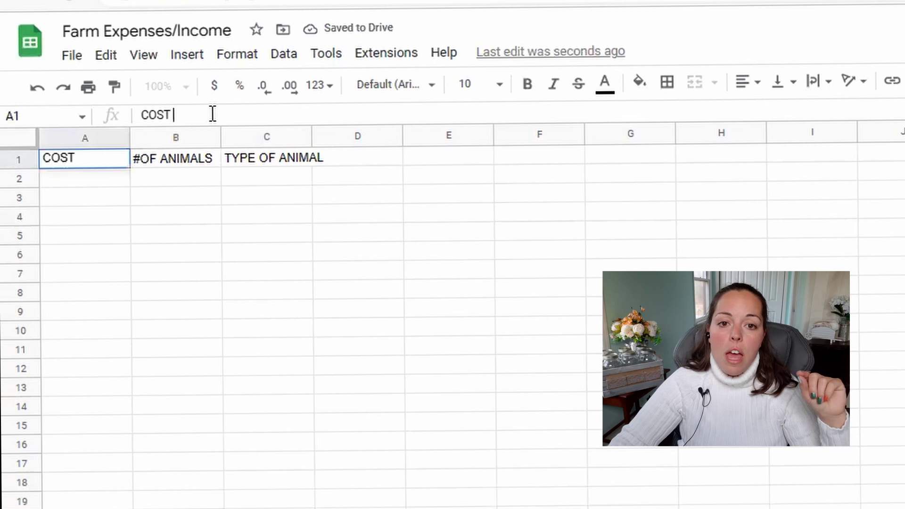
type(" ANIMAL")
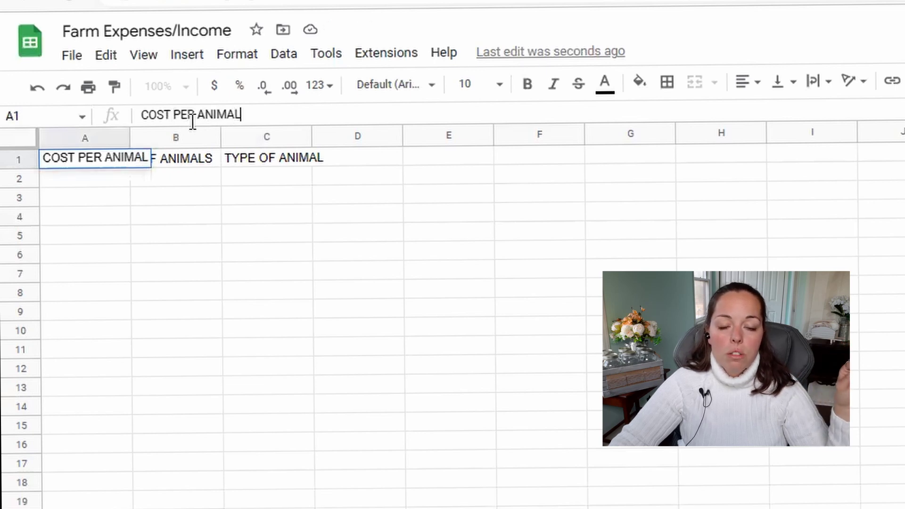
left_click_drag(126, 133, 155, 137)
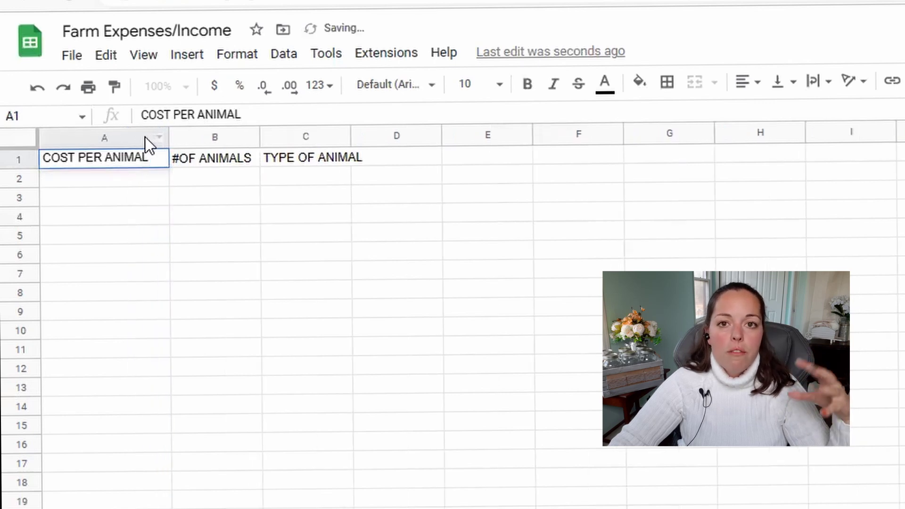
left_click(149, 137)
right_click(139, 136)
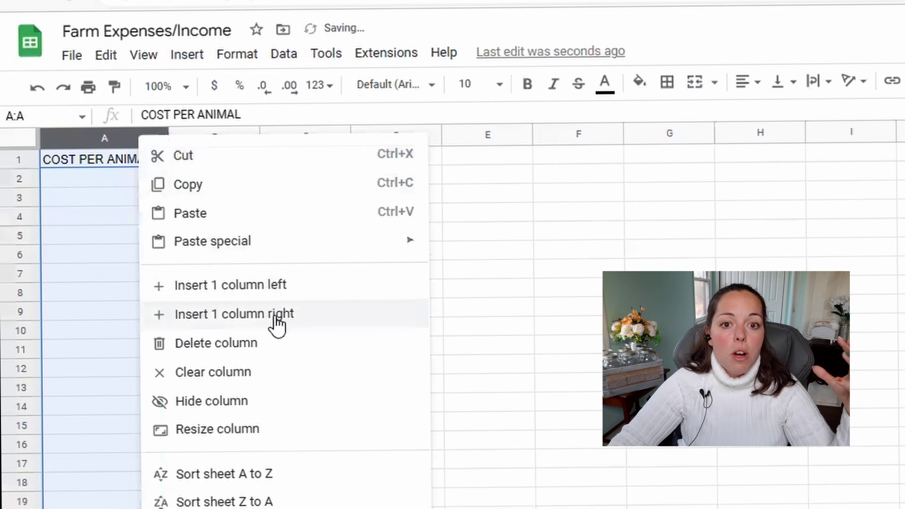
left_click(280, 298)
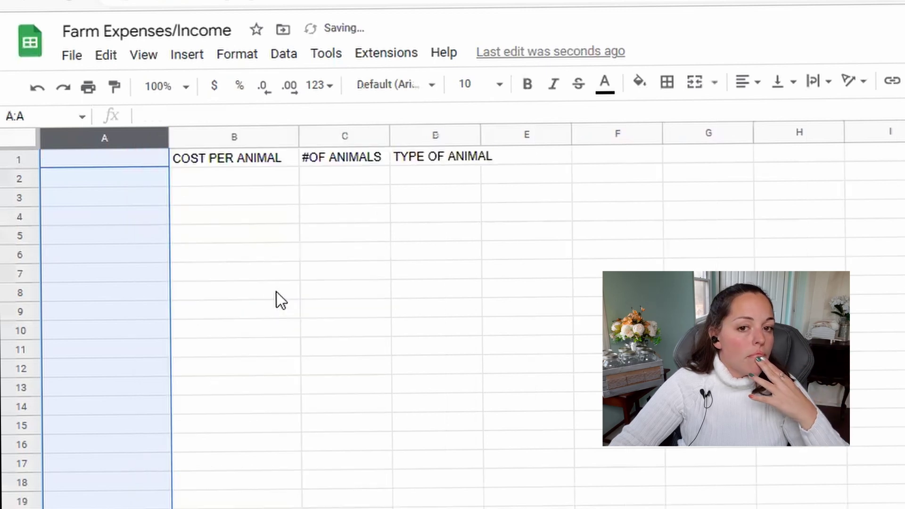
left_click(36, 88)
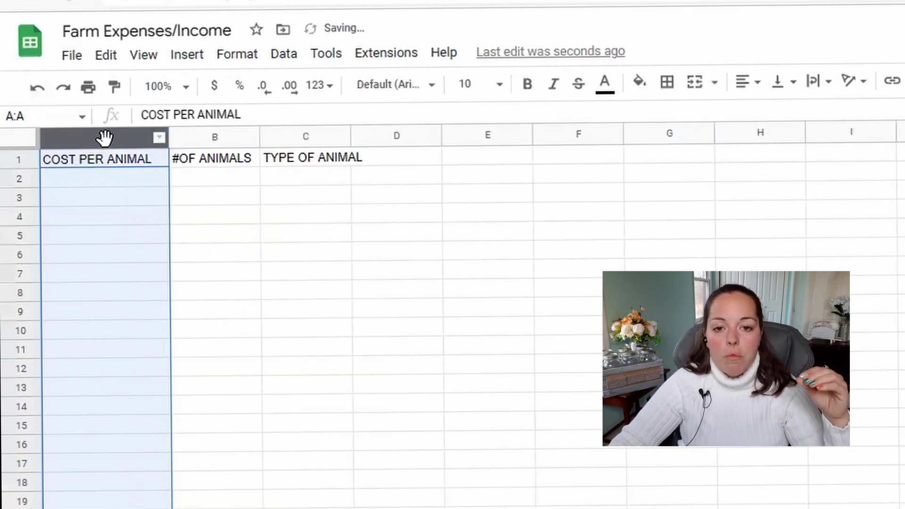
- Insert one column to the right of COST PER ANIMAL and enter the header TOTAL COST in cell B1
right_click(104, 137)
left_click(261, 325)
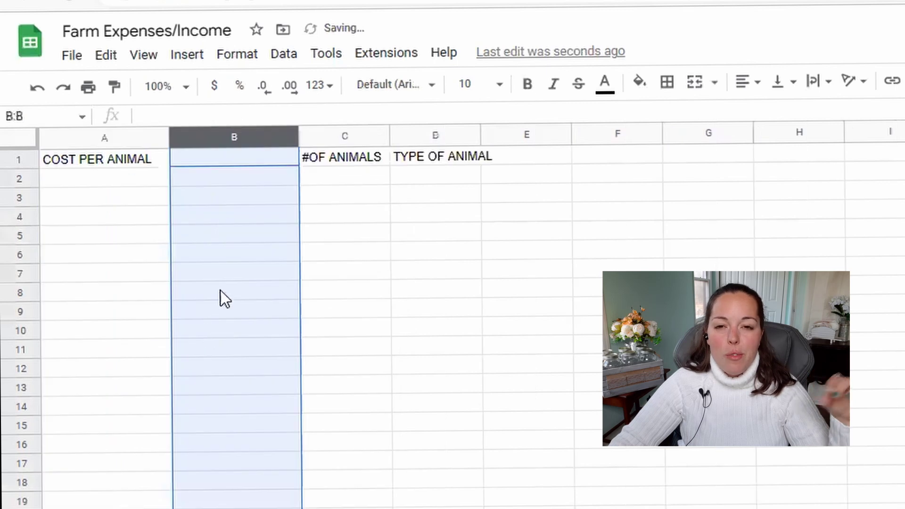
left_click(219, 160)
double_click(218, 159)
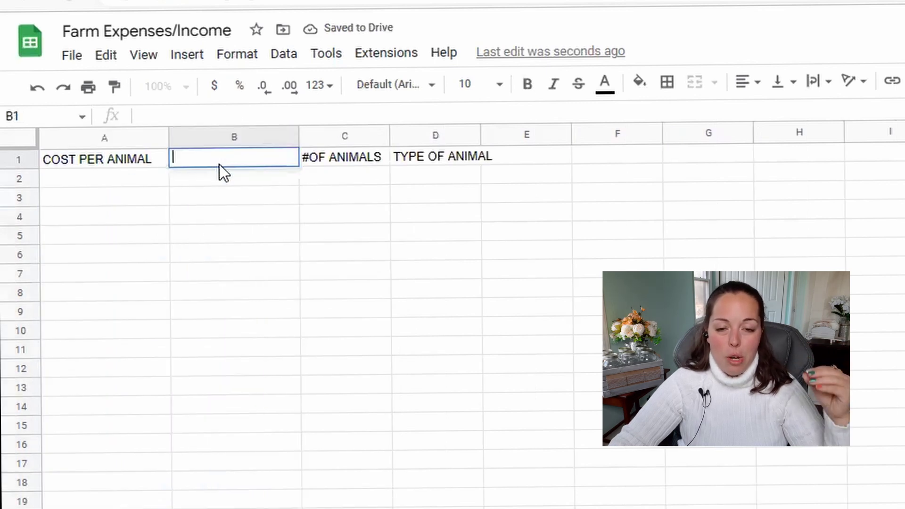
type("tOTAL")
key("BackSpace")
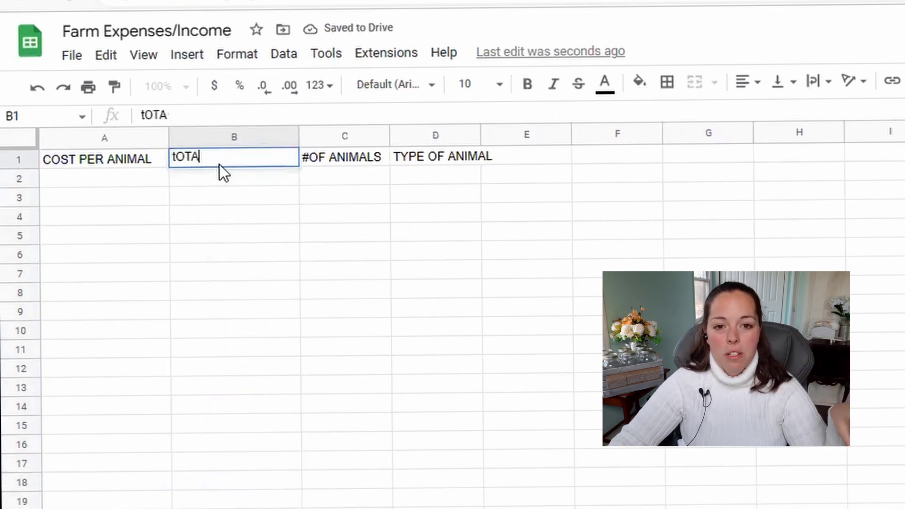
key("BackSpace")
key("BackSpace")
key("BackSpace")
key("BackSpace")
type("CO")
key("BackSpace")
key("BackSpace")
type("TOTAL COST")
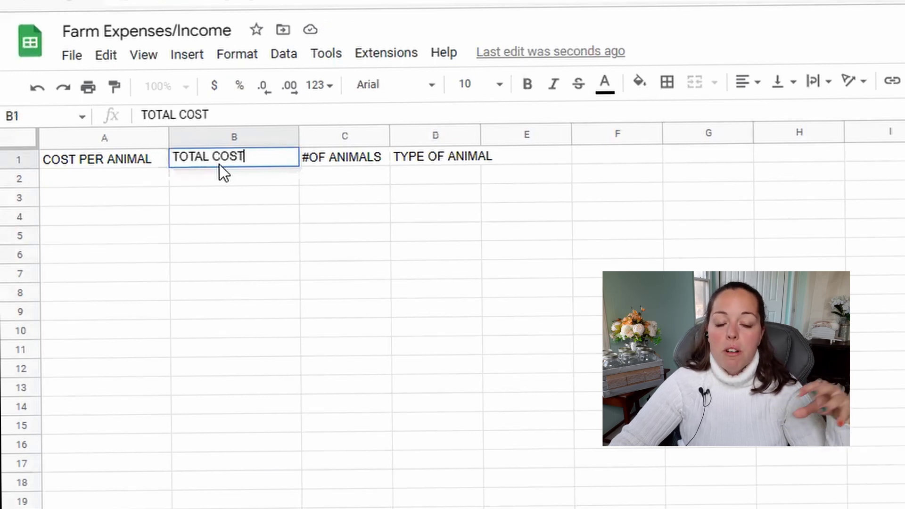
- Enter the header STORE/PLACE PURCHASED in cell E1 and widen columns D and E to fit their headers
left_click_drag(480, 135, 504, 135)
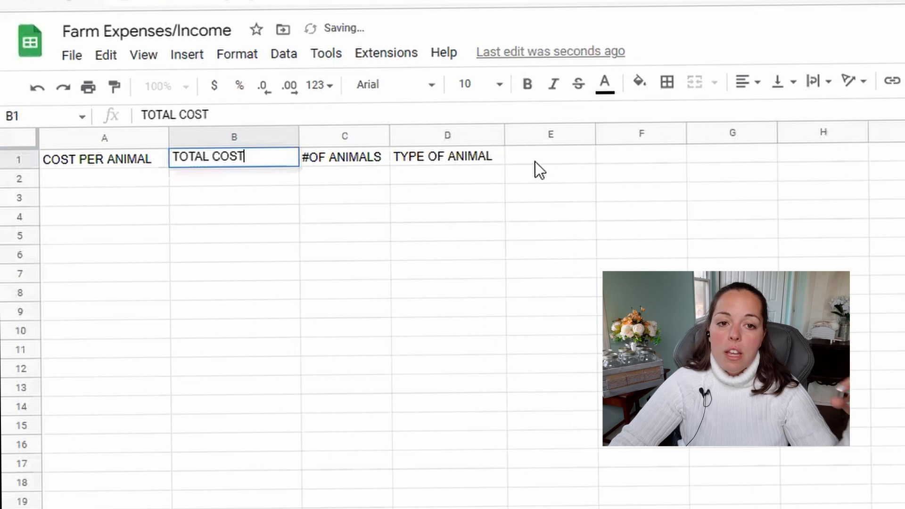
left_click(536, 162)
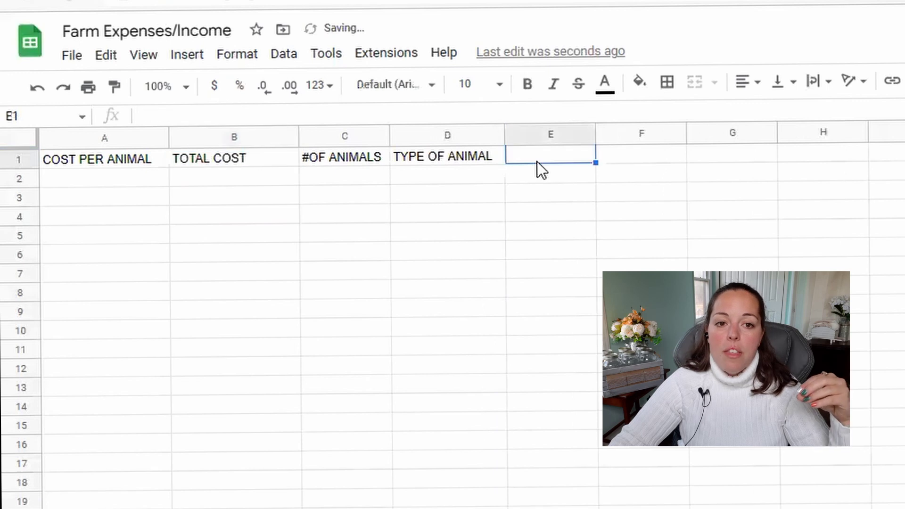
double_click(536, 157)
type("STORE/")
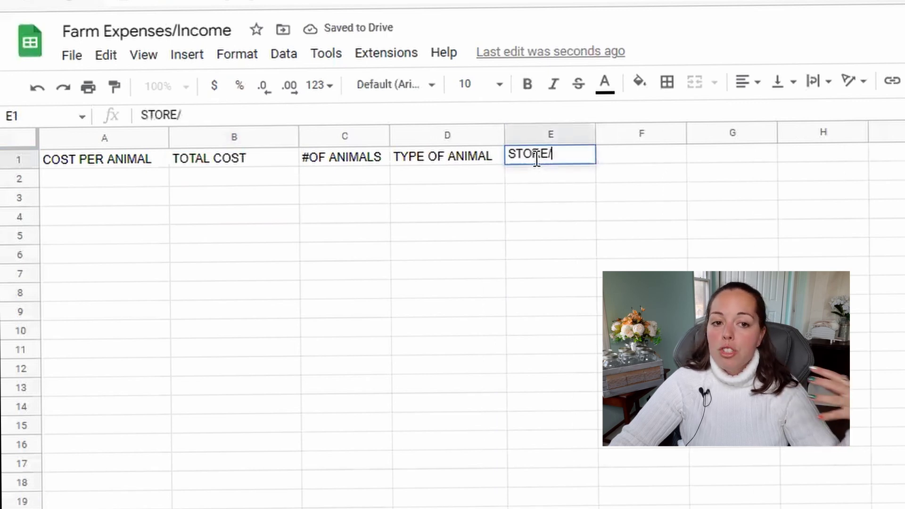
type("PLACE P")
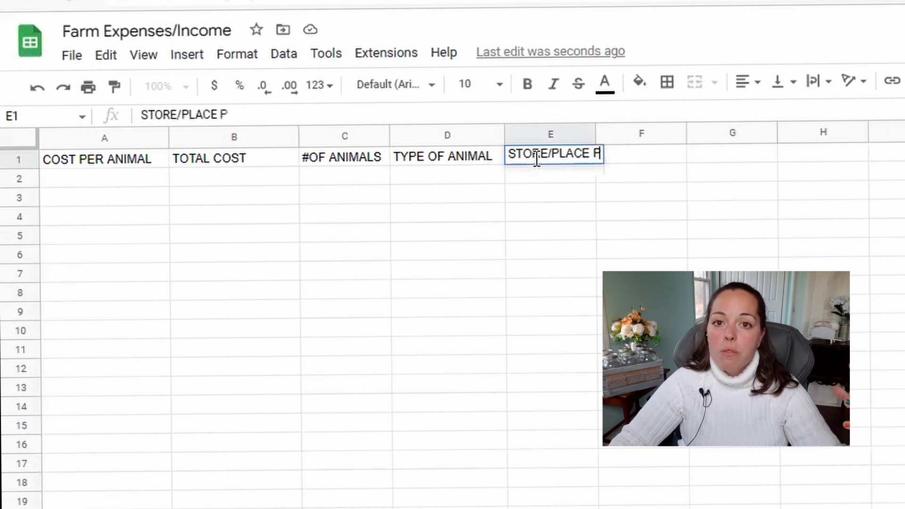
type("URCHASED")
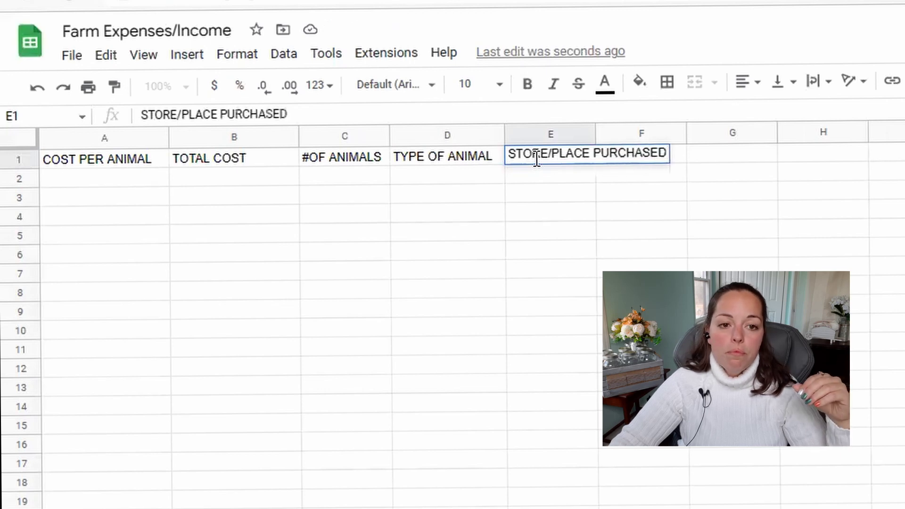
key("Return")
left_click_drag(596, 133, 695, 147)
double_click(723, 154)
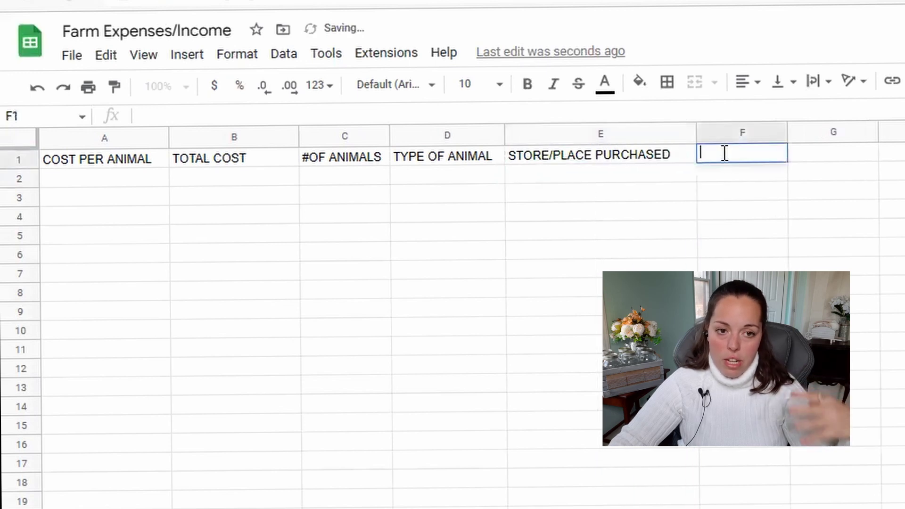
type("INFO")
key("BackSpace")
key("BackSpace")
key("BackSpace")
key("BackSpace")
type("i")
key("BackSpace")
type("ION")
key("BackSpace")
key("BackSpace")
key("BackSpace")
type("INO")
key("BackSpace")
type("FO ")
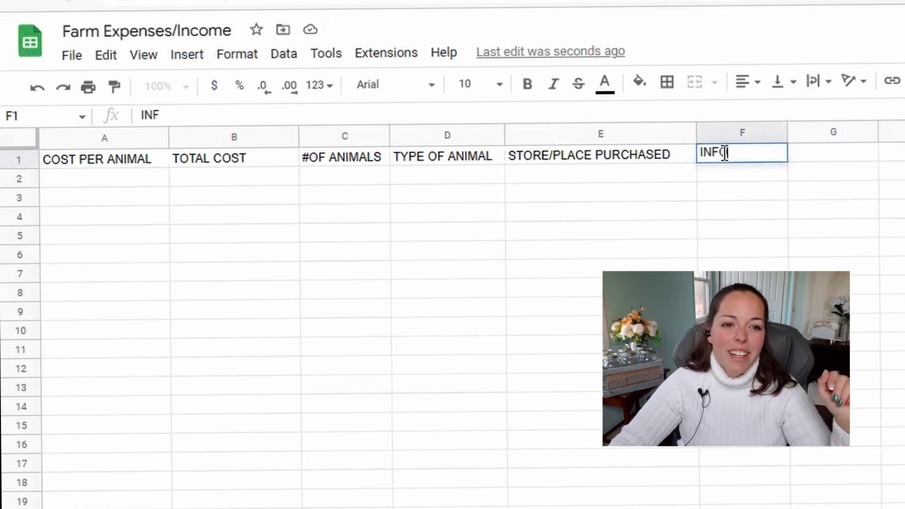
type("OF cELER")
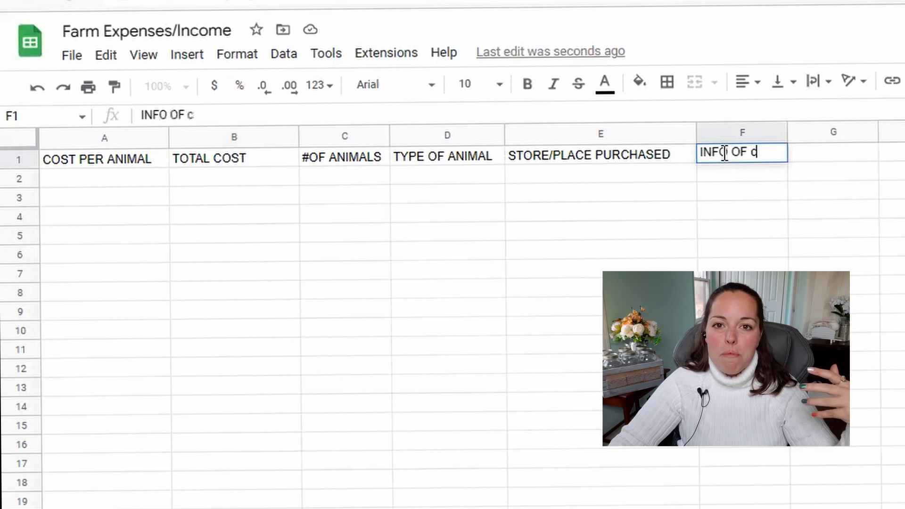
key("BackSpace")
key("BackSpace")
key("BackSpace")
key("BackSpace")
key("BackSpace")
key("BackSpace")
key("BackSpace")
key("BackSpace")
key("BackSpace")
key("BackSpace")
key("BackSpace")
key("BackSpace")
key("BackSpace")
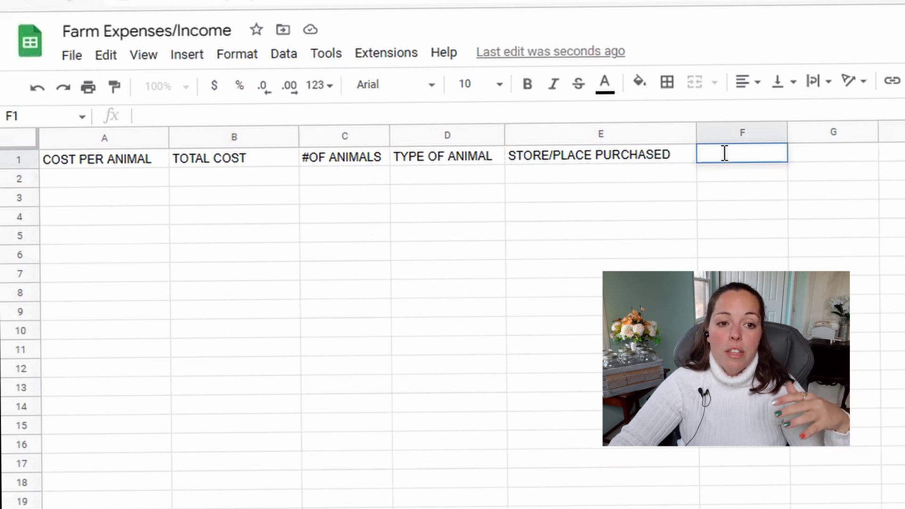
type("INDIVIDUAL P")
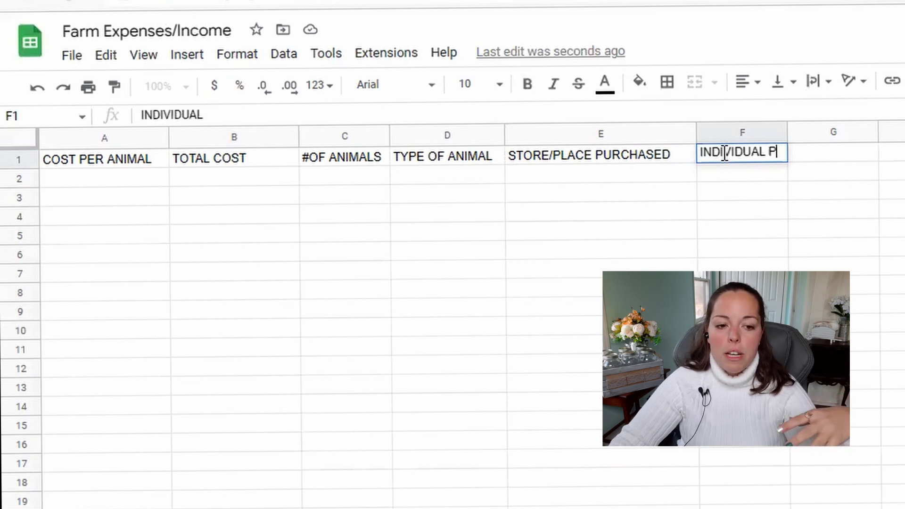
type("URCH")
key("BackSpace")
key("BackSpace")
key("BackSpace")
key("BackSpace")
key("BackSpace")
key("BackSpace")
key("BackSpace")
key("BackSpace")
key("BackSpace")
key("BackSpace")
key("BackSpace")
key("BackSpace")
key("BackSpace")
key("BackSpace")
key("BackSpace")
key("BackSpace")
- Enter the header CONTACT # in cell F1 of the Animal Purchases sheet
type("CONTACT IN")
key("BackSpace")
key("BackSpace")
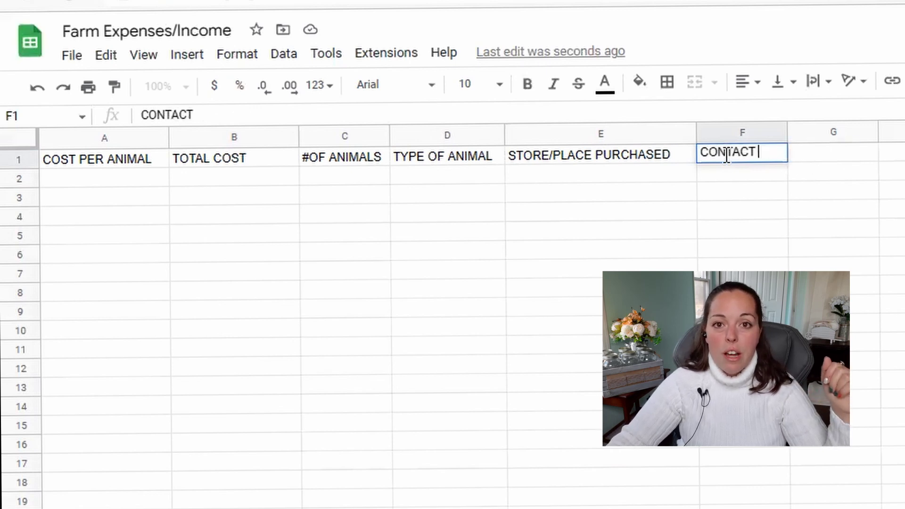
type("#")
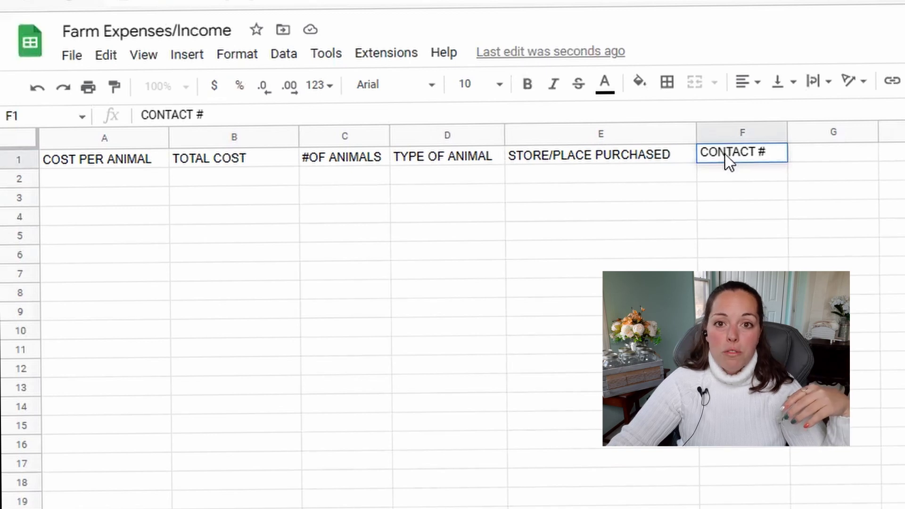
key("Tab")
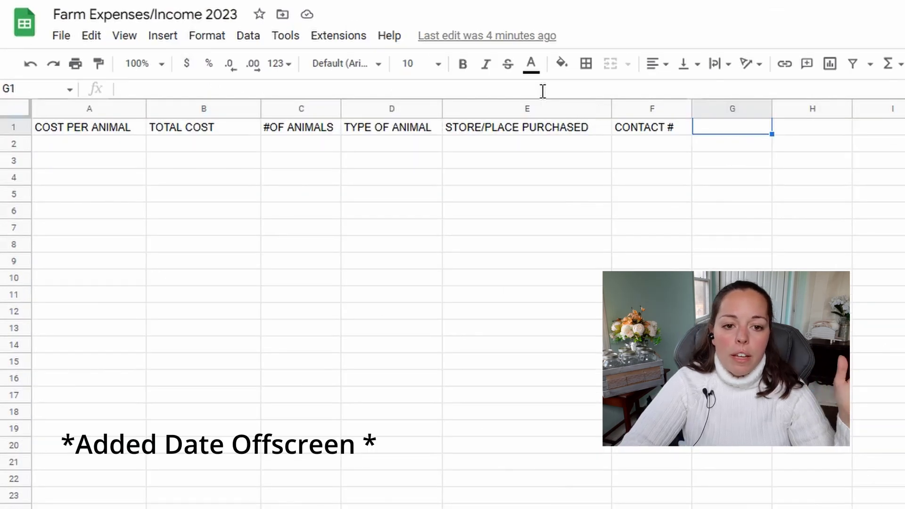
- Enter the headers NOTES in cell G1 and DATE in cell H1 of the Animal Purchases sheet
left_click(543, 91)
type("NOTES")
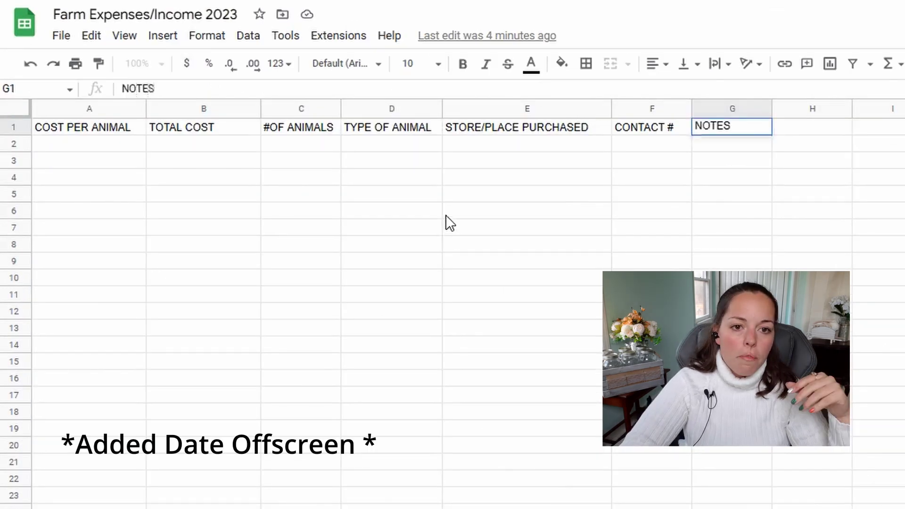
key("Tab")
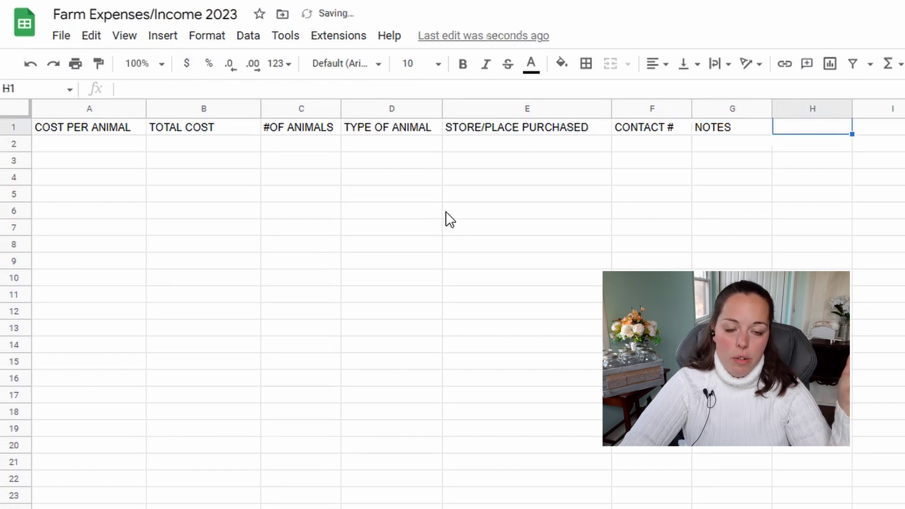
type("DATE")
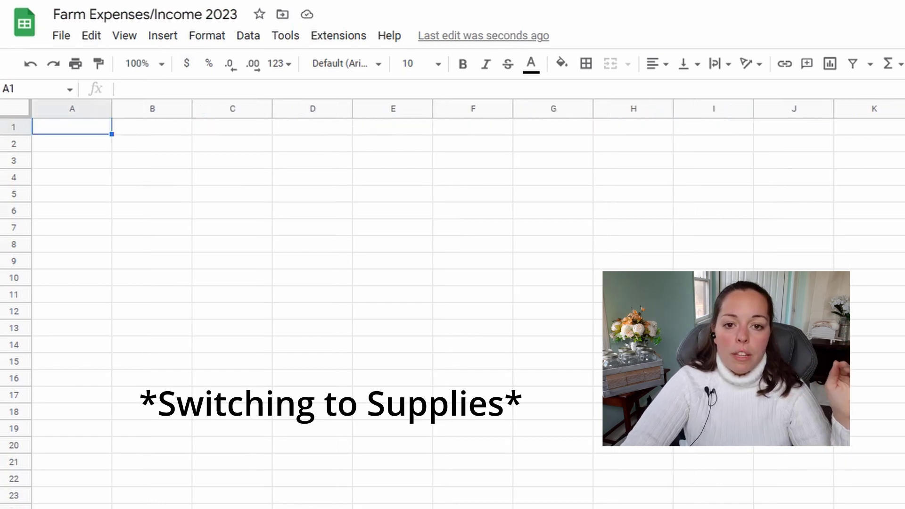
- On the Supplies sheet, enter the headers COST, STORE and ITEM in cells A1 to C1
type("COSY")
key("BackSpace")
type("T")
key("Tab")
type("STORE")
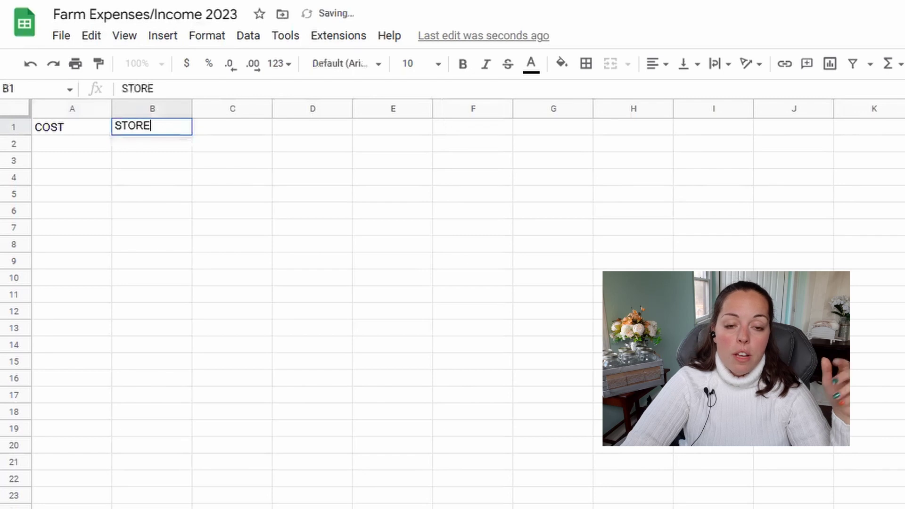
key("Tab")
type("ITEM")
key("Tab")
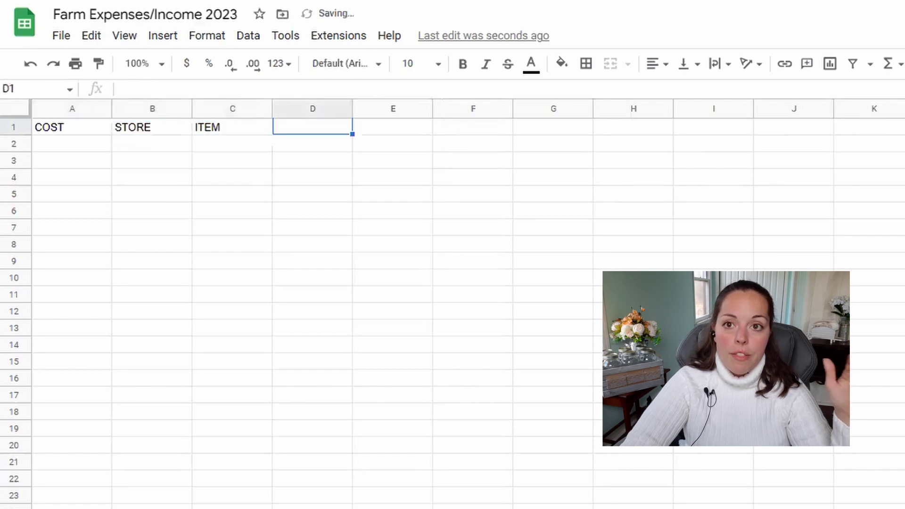
- Enter the headers NOTES in cell D1 and DATE in cell E1 of the Supplies sheet
type("NOTES")
key("Tab")
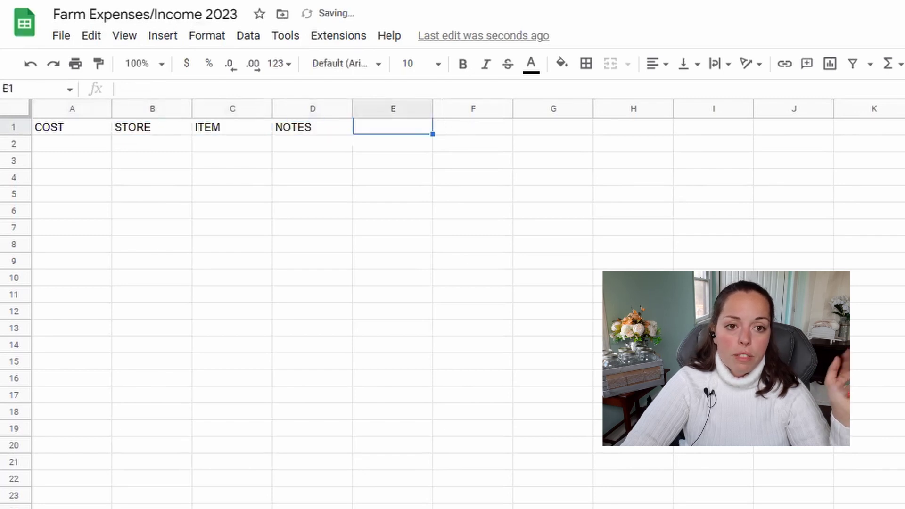
type("DATE")
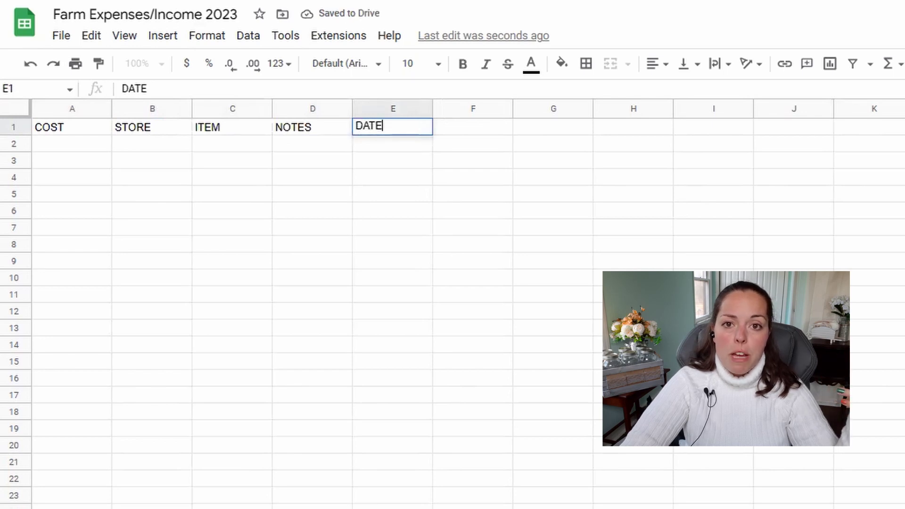
- Confirm the DATE header in cell E1 of the Supplies sheet
key("Tab")
left_click(392, 126)
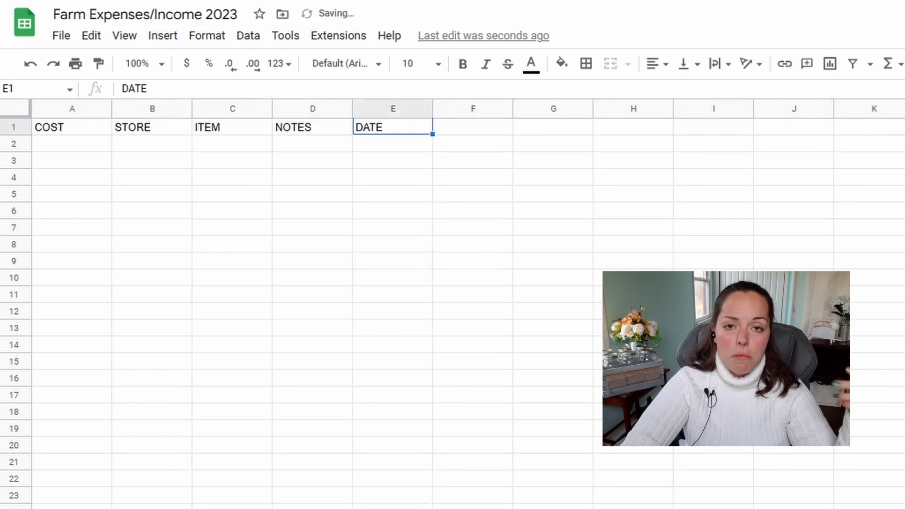
left_click(473, 127)
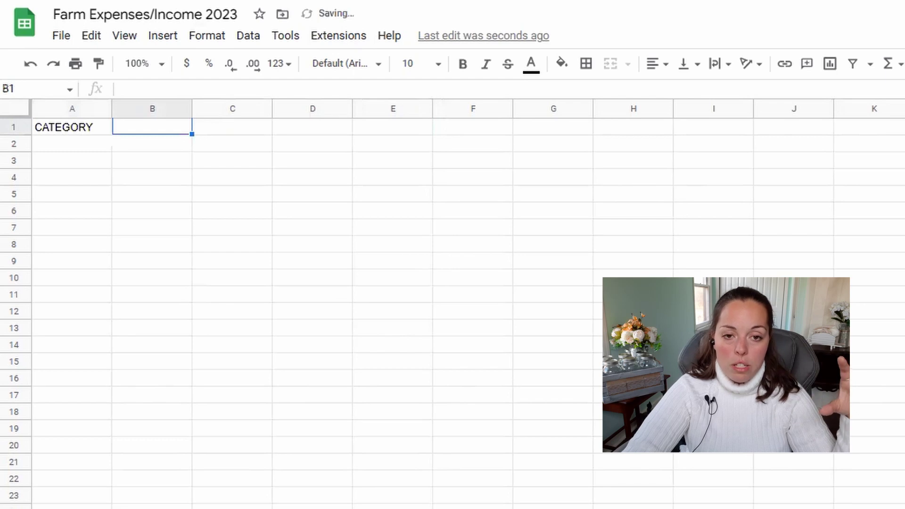
- On the sheet headed CATEGORY, enter the headers DATE in cell B1, AMOUNT in C1 and NOTES in E1
type("DATEQ")
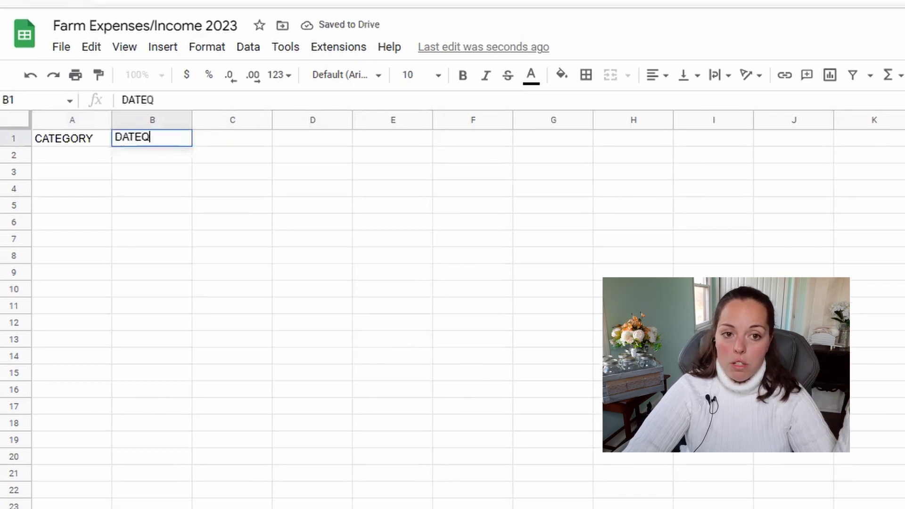
key("BackSpace")
key("Tab")
type("AMOUNT")
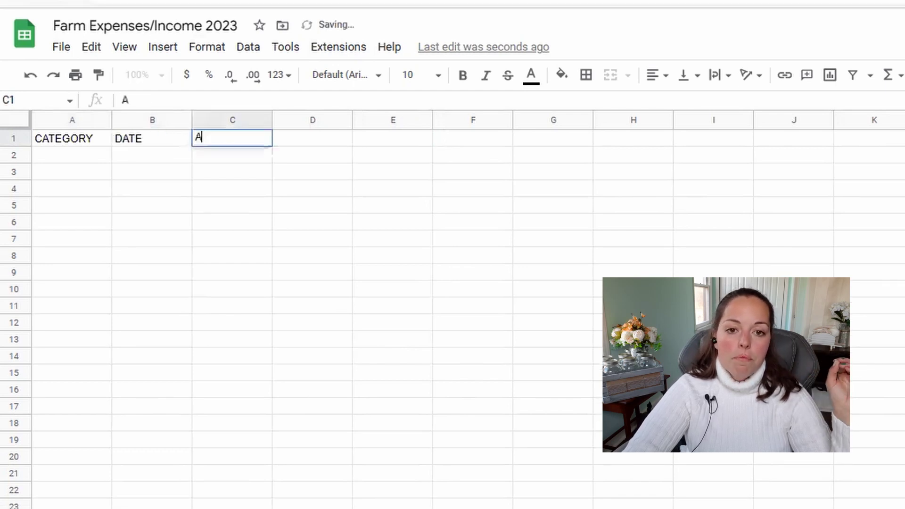
key("Tab")
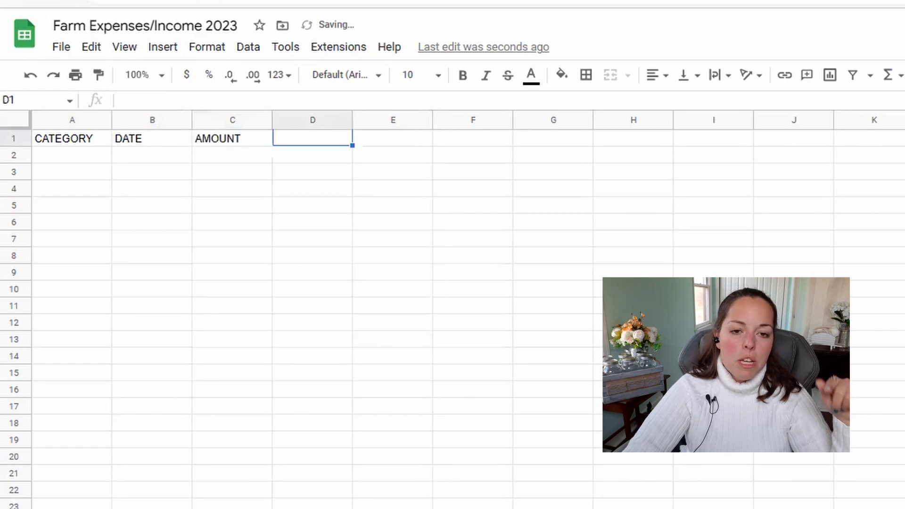
key("Tab")
type("NOTES")
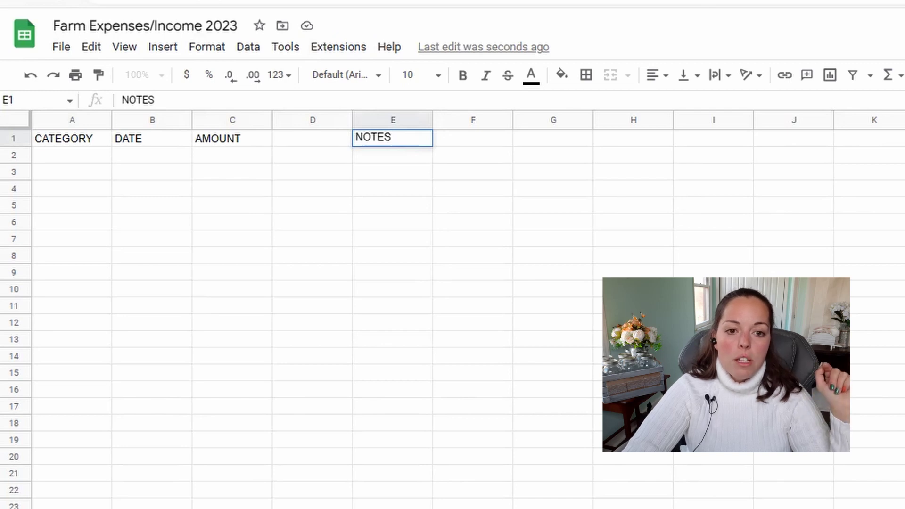
- Enter the header PART OF BUSINESS in cell D1 and widen column D to fit the text
left_click(284, 137)
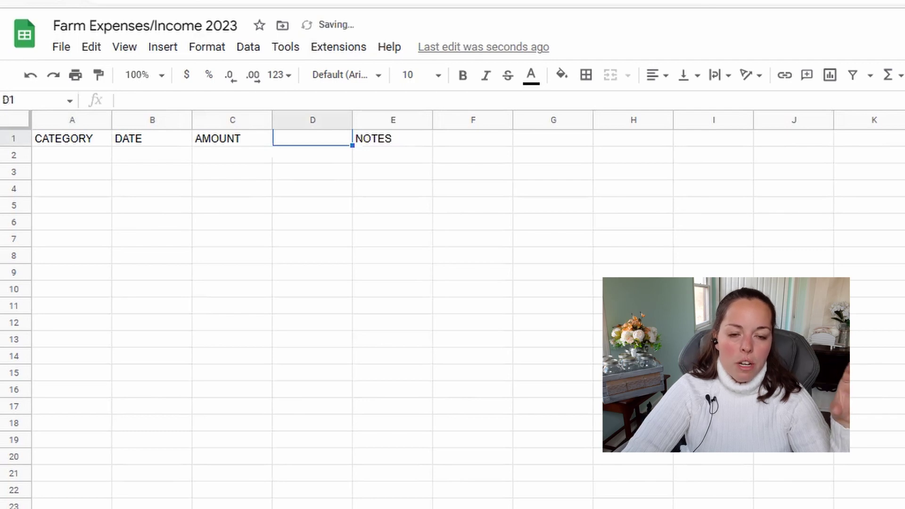
type("PART OFD")
key("BackSpace")
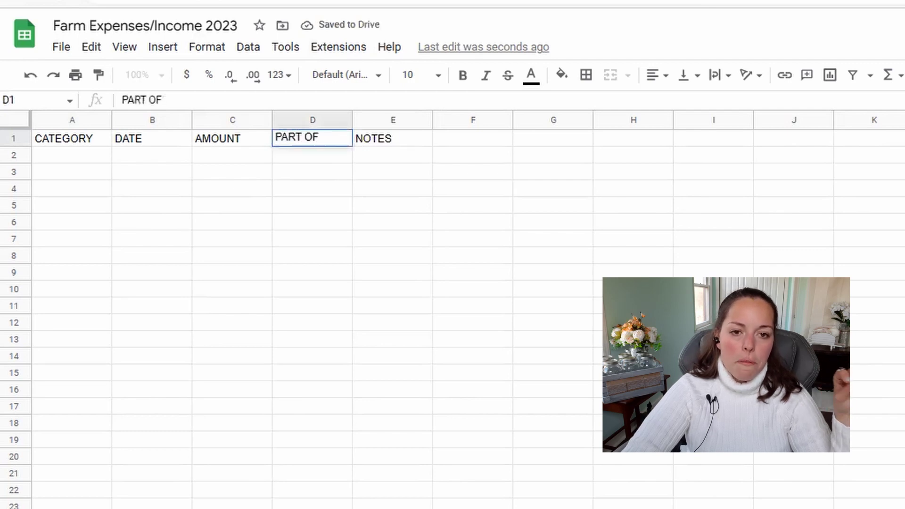
type("BUSINESS")
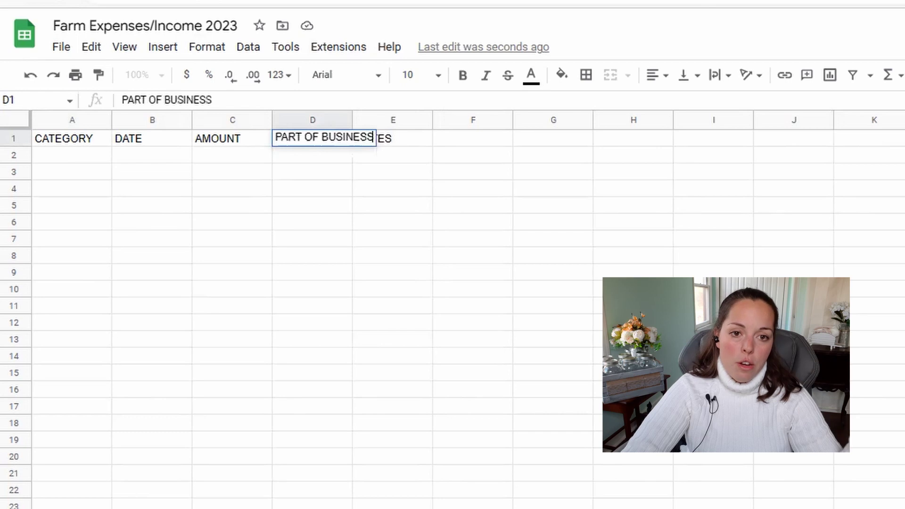
key("Return")
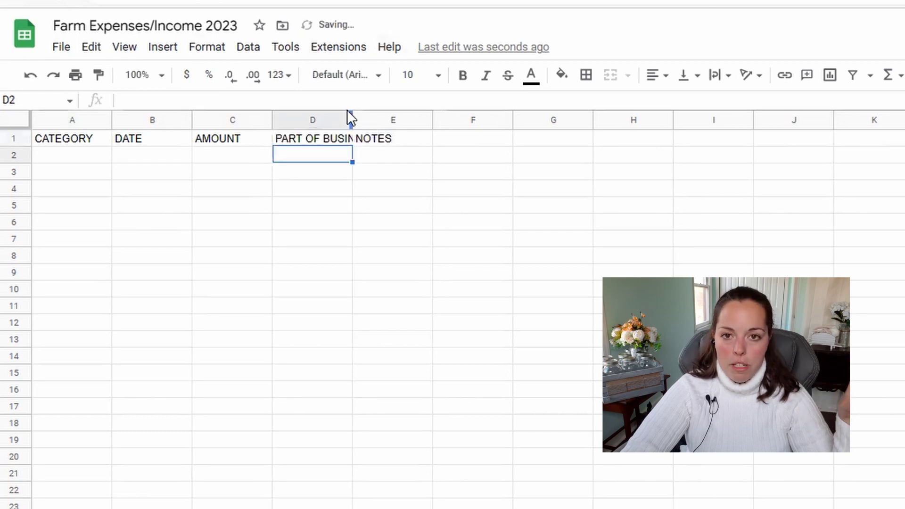
left_click_drag(351, 118, 399, 119)
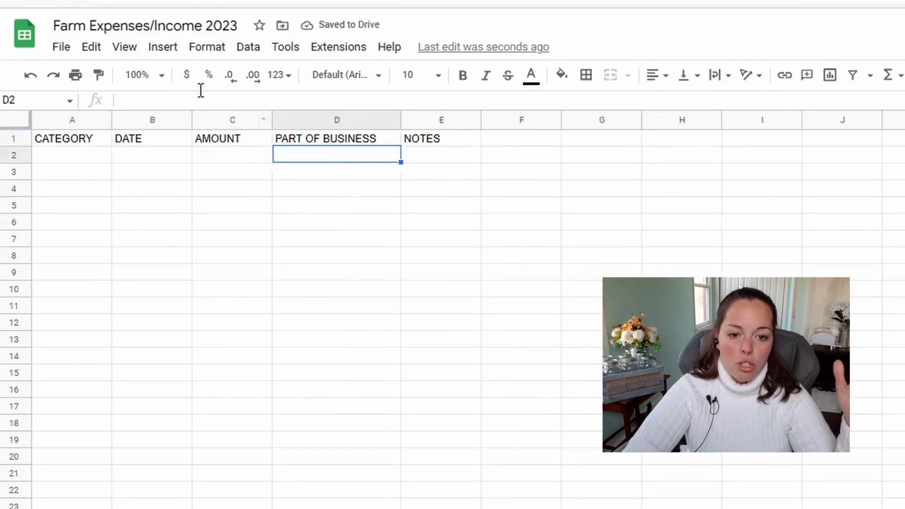
- Replace the word PART with SECTION in the cell D1 header so it reads SECTION OF BUSINESS
left_click(300, 136)
left_click_drag(122, 100, 145, 100)
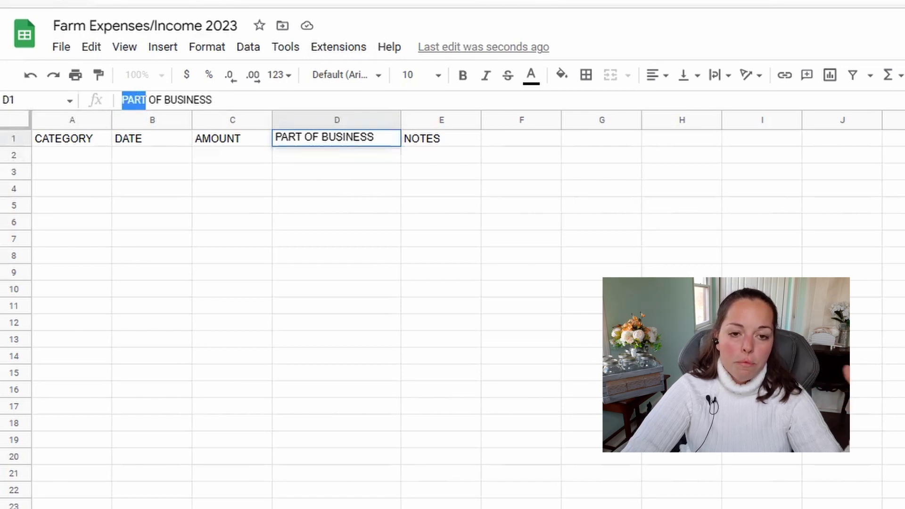
type("SE")
key("BackSpace")
type("E")
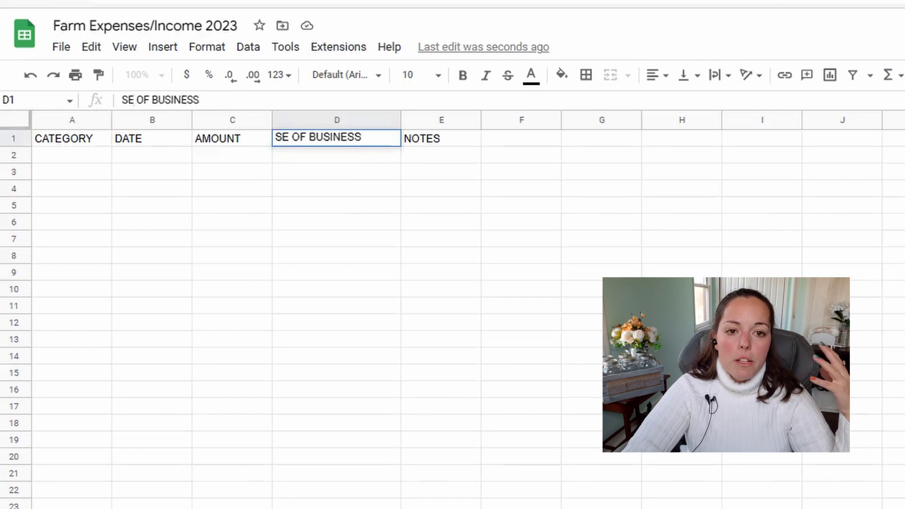
type("CTION")
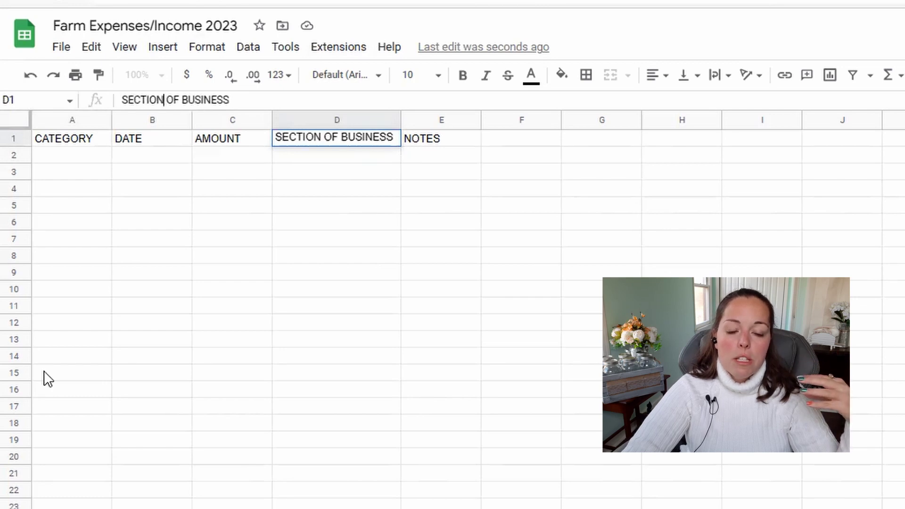
- Start a list of example business sections in cell D22 with SOAP, EDUCATION, CHEESE, MILK
left_click(314, 493)
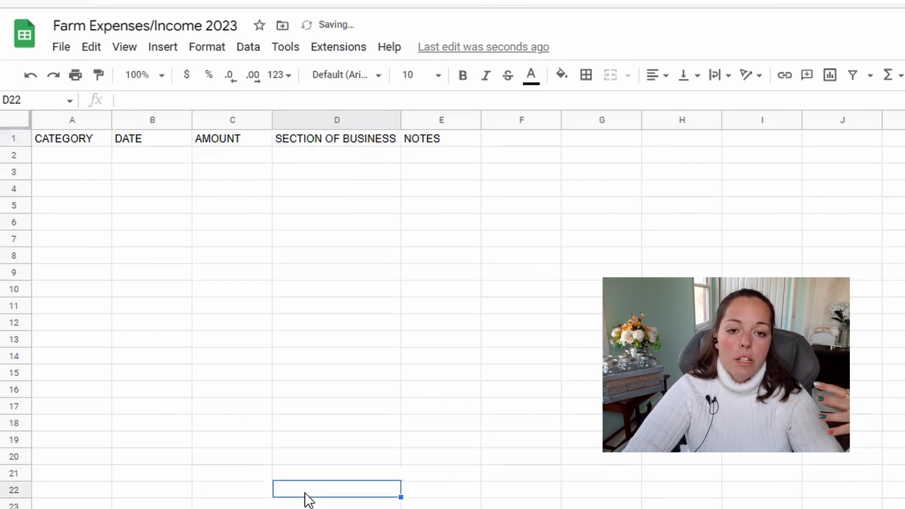
type("SOAP")
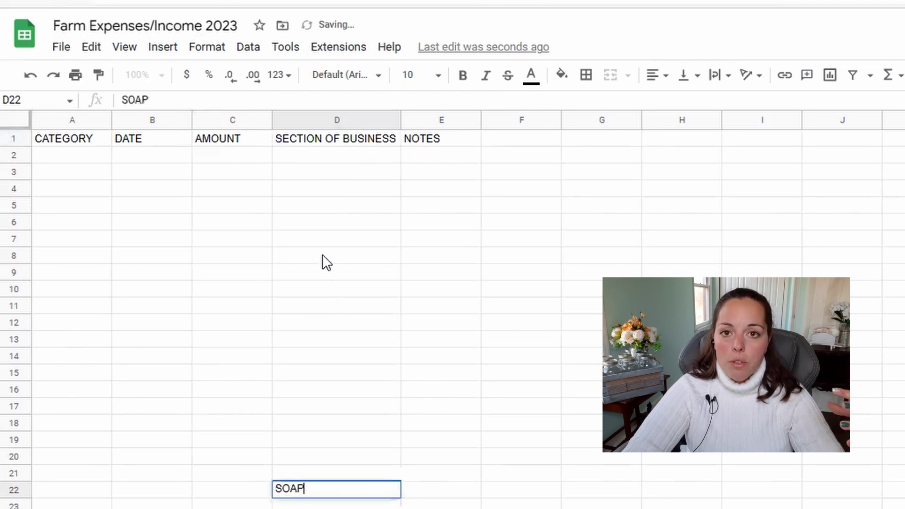
type(", EDUCATION, ")
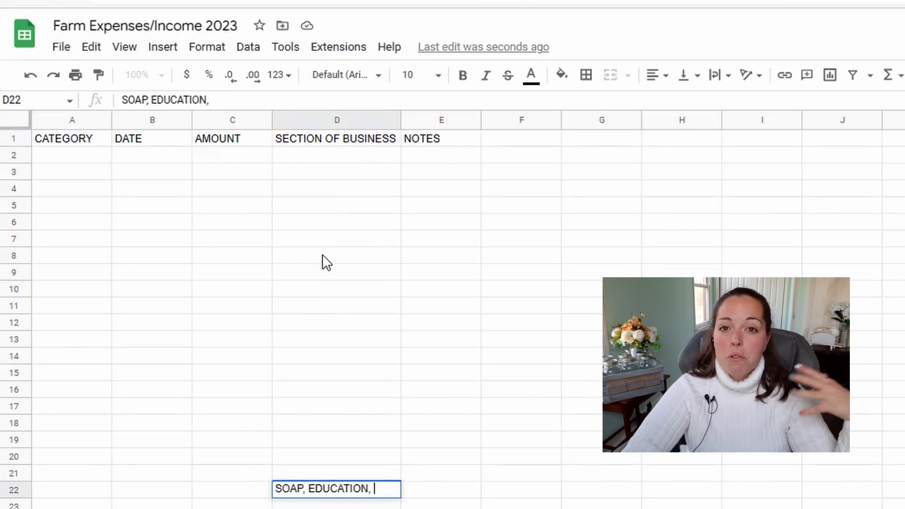
type("CHEESE")
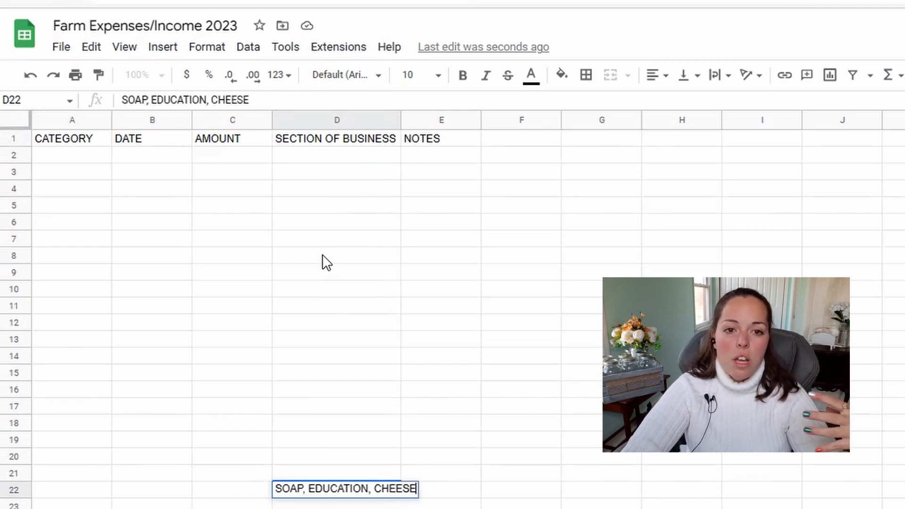
type(", M")
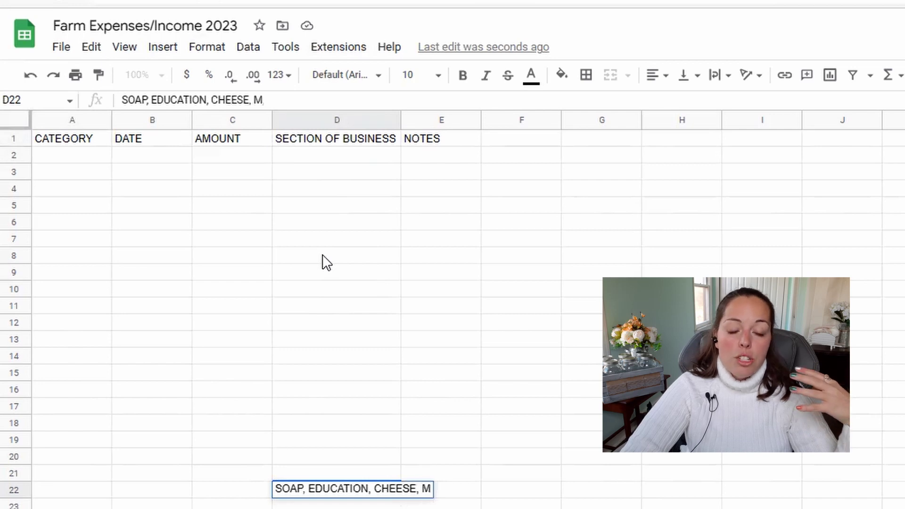
type("ILK,")
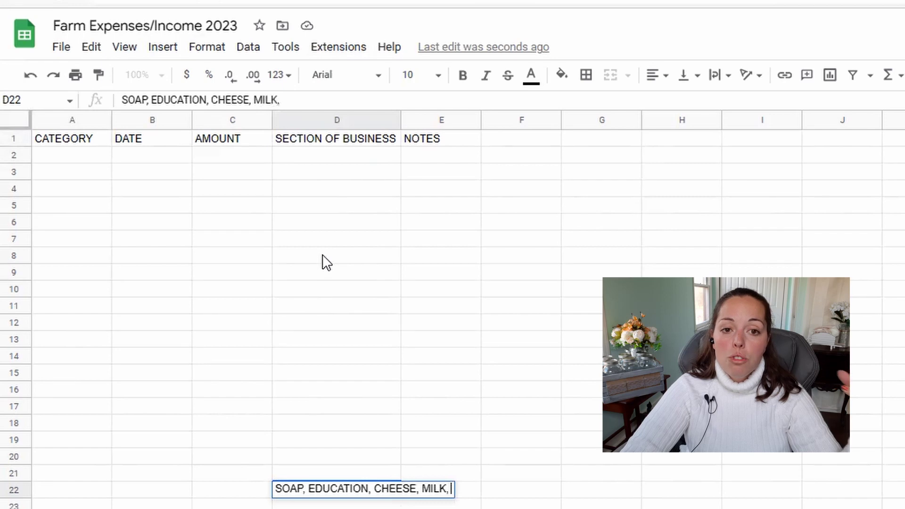
- Append LEGAL (LLC, FTCLDF, DSANA) to the business section list in cell D22
type(" LEGA")
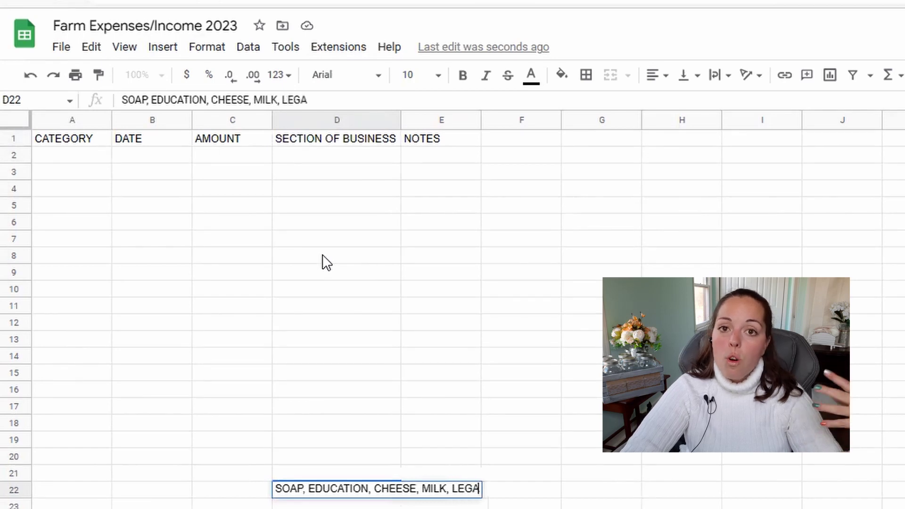
type("L")
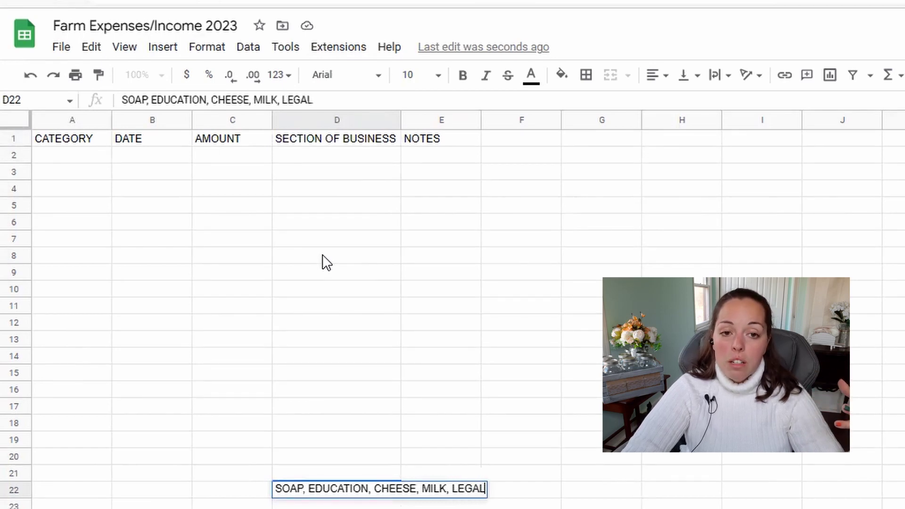
type(" (")
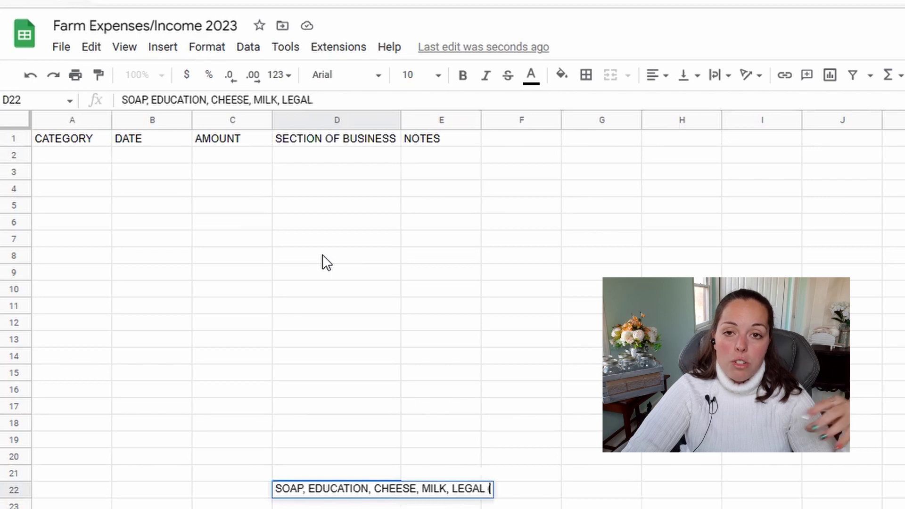
type("LLC")
type(", f")
type("tcld")
type("f")
type(",")
key("BackSpace")
key("BackSpace")
key("BackSpace")
key("BackSpace")
key("BackSpace")
key("BackSpace")
key("BackSpace")
key("BackSpace")
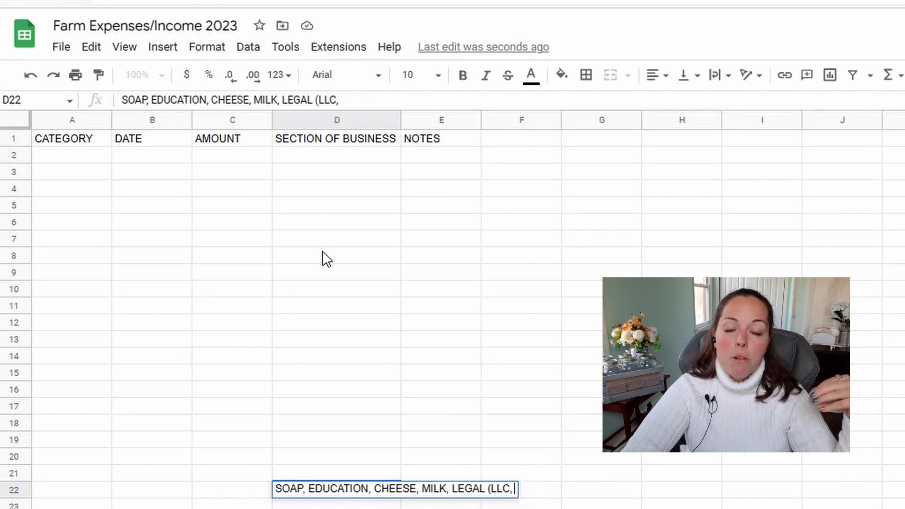
type("FTC")
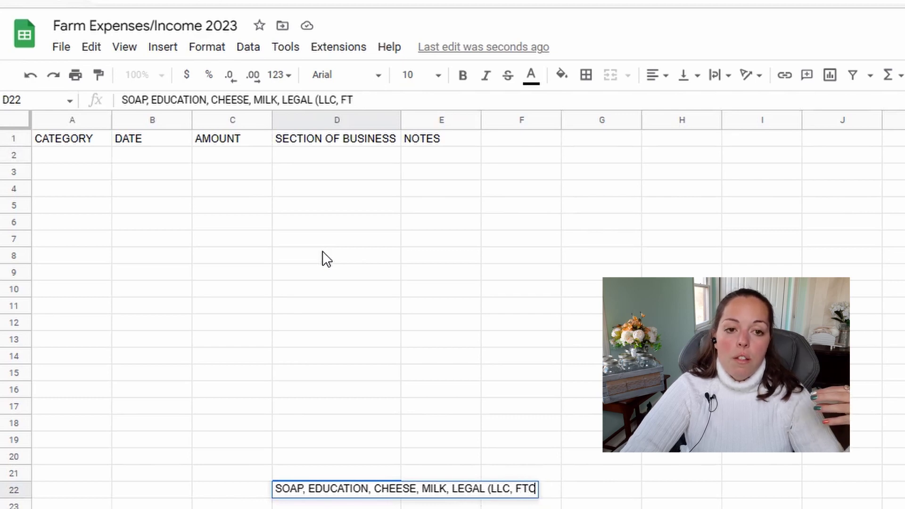
type("LDF,")
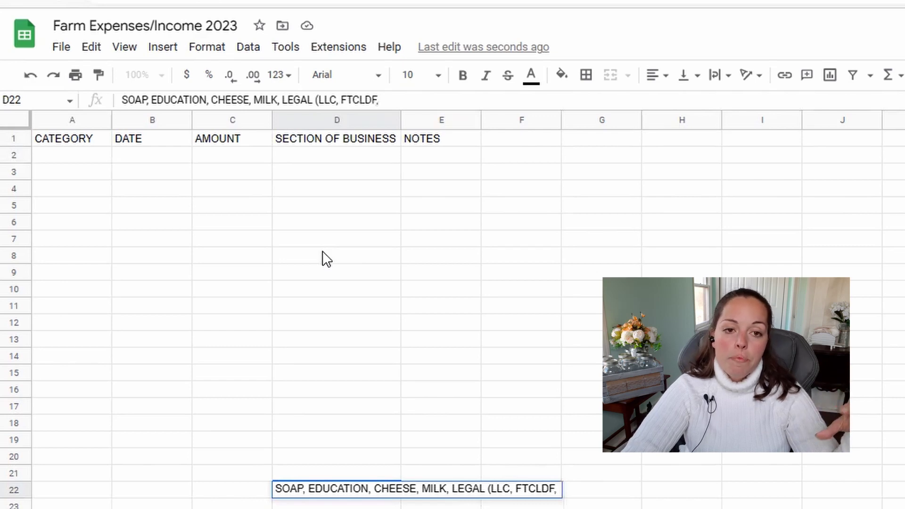
type("DSANA),")
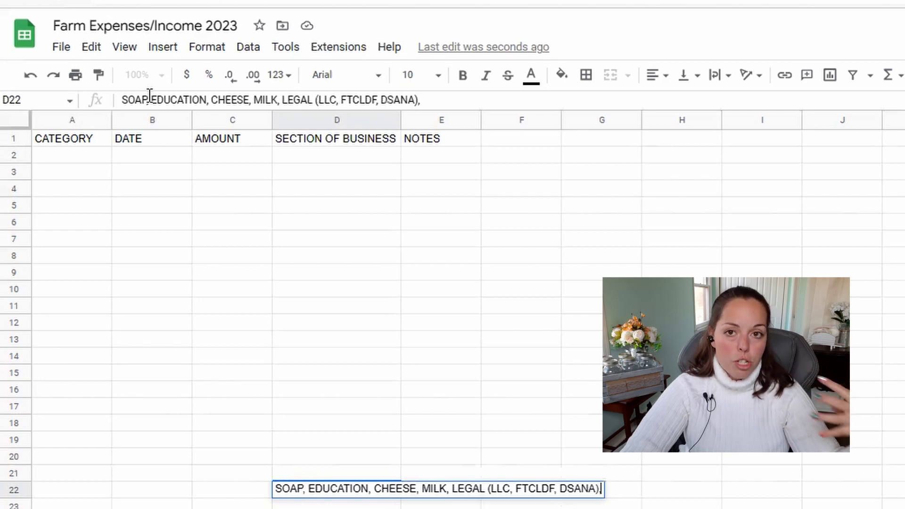
- Add LAB TEST. SHEARING to the end of the list in cell D22
type("LB")
key("BackSpace")
key("BackSpace")
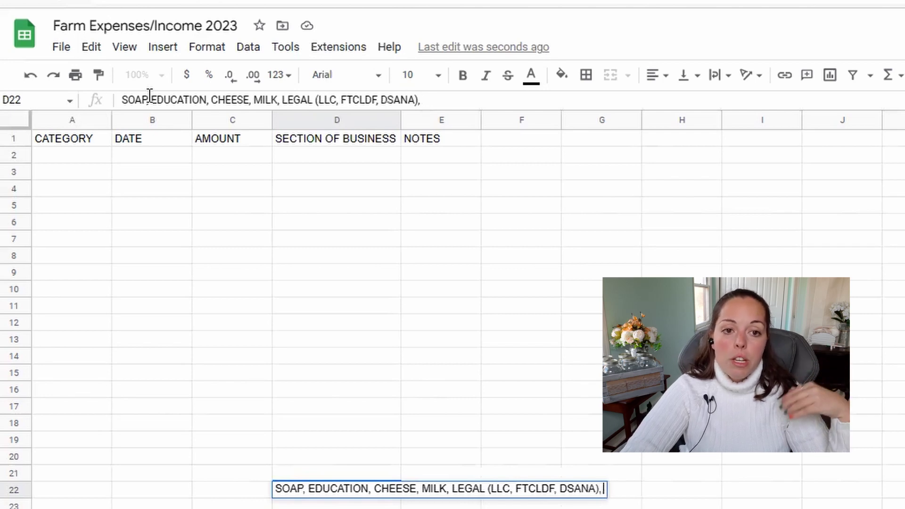
type("LAB TEST")
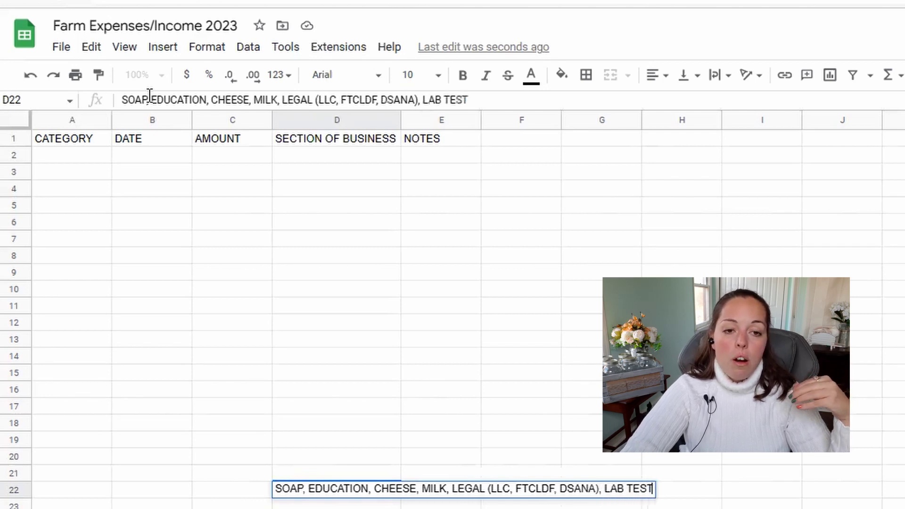
type(".")
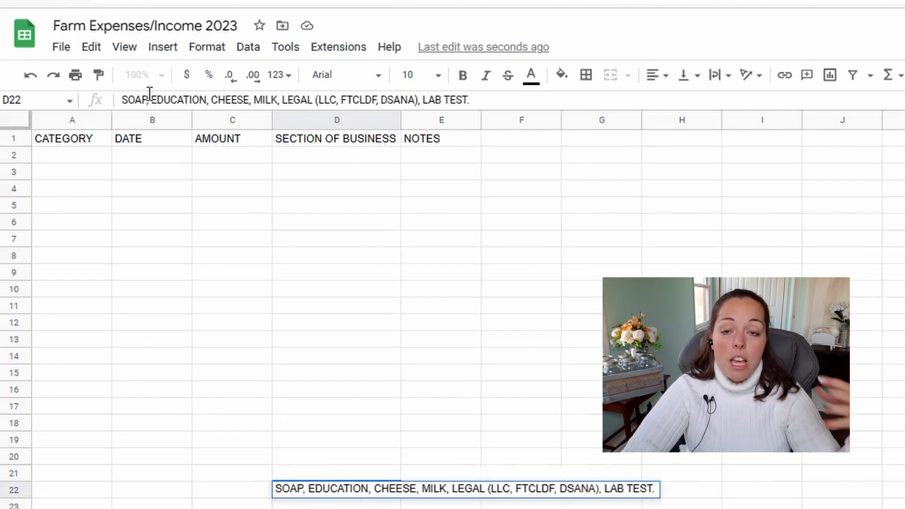
type(" SHE")
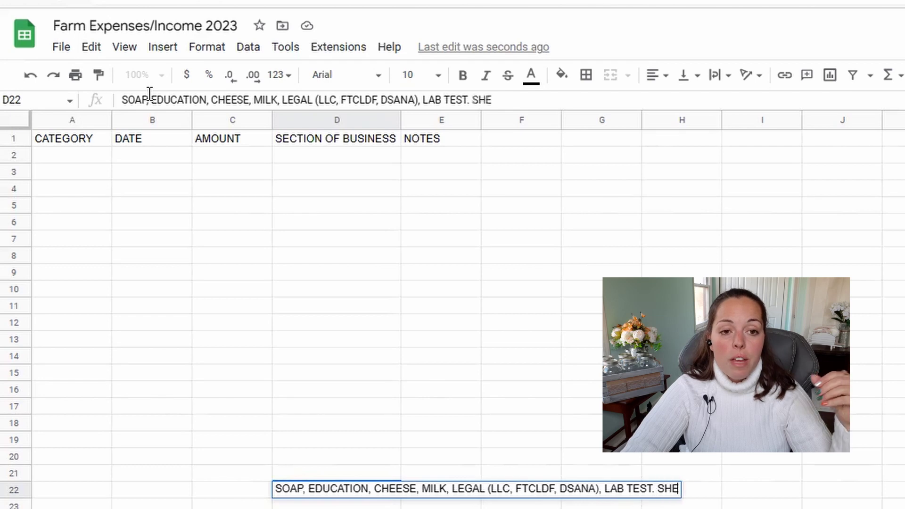
type("ARING")
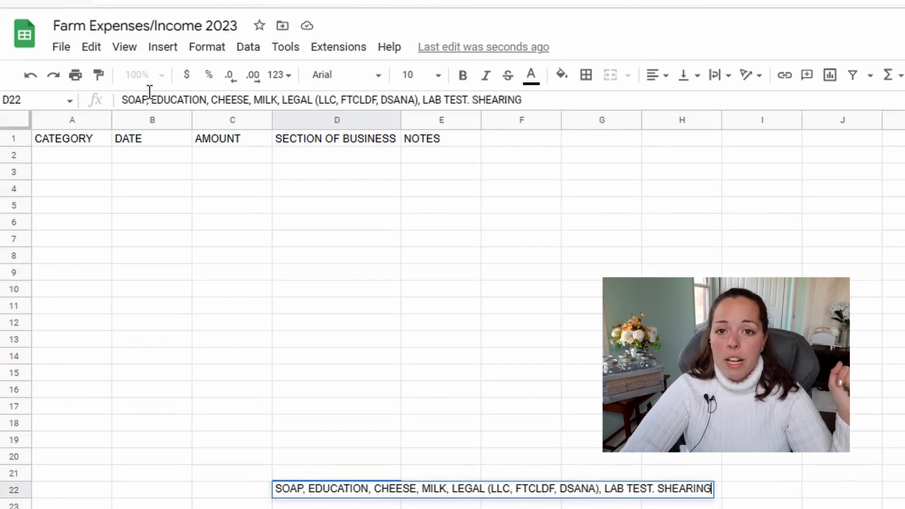
- Finish the business section list in D22 with PET FOOD LICENSE, SUPPLIES (NOT FARM BUT BUSINESS RELATED), ETC
type(", PET FOOD LICEN")
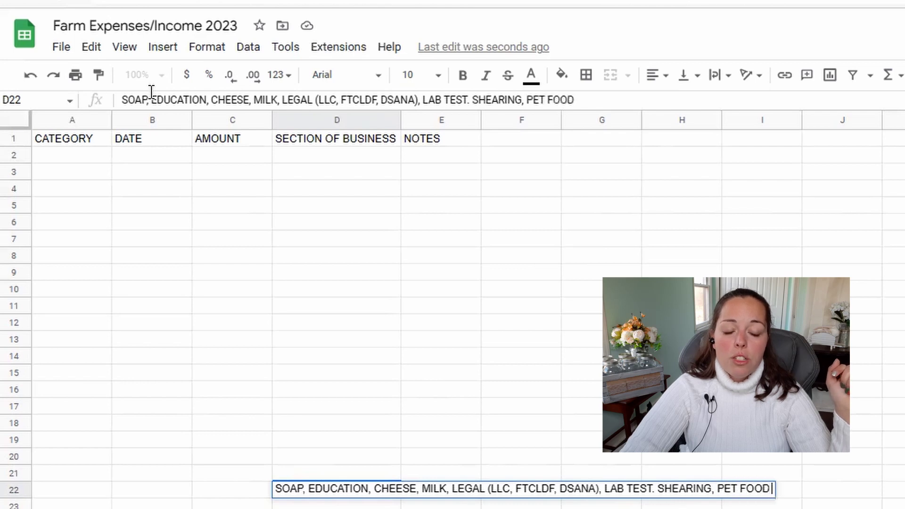
type("SE,")
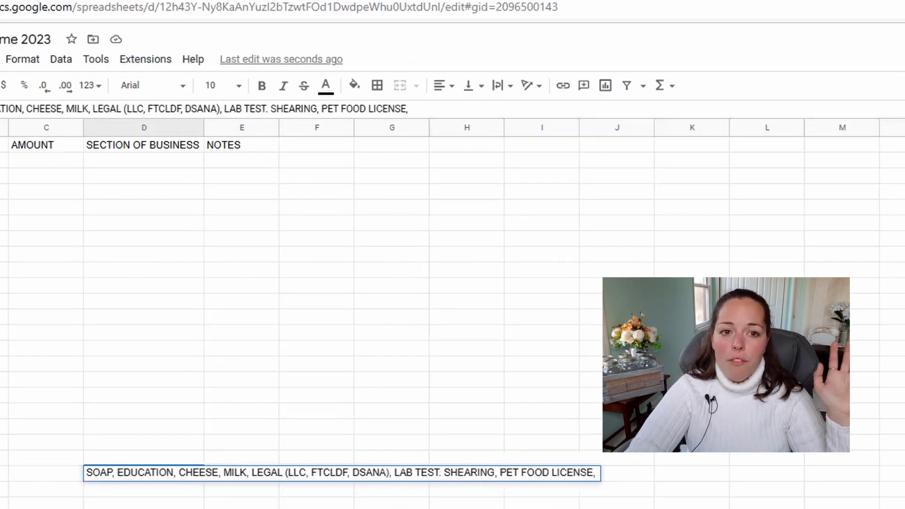
type("S")
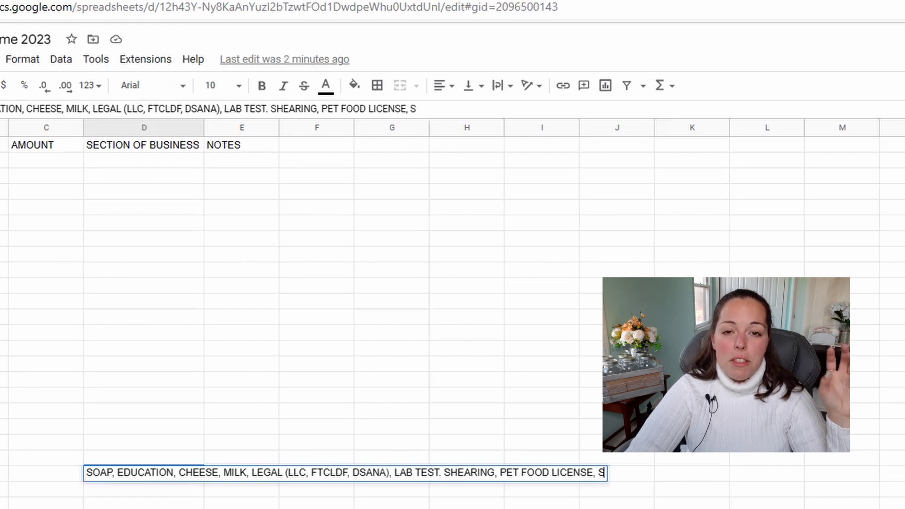
type("UPPLIES")
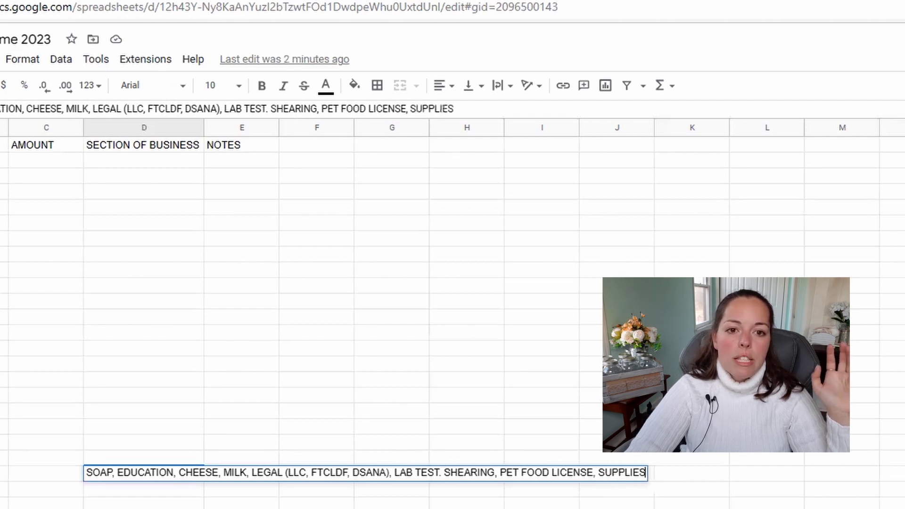
type(" (NOT")
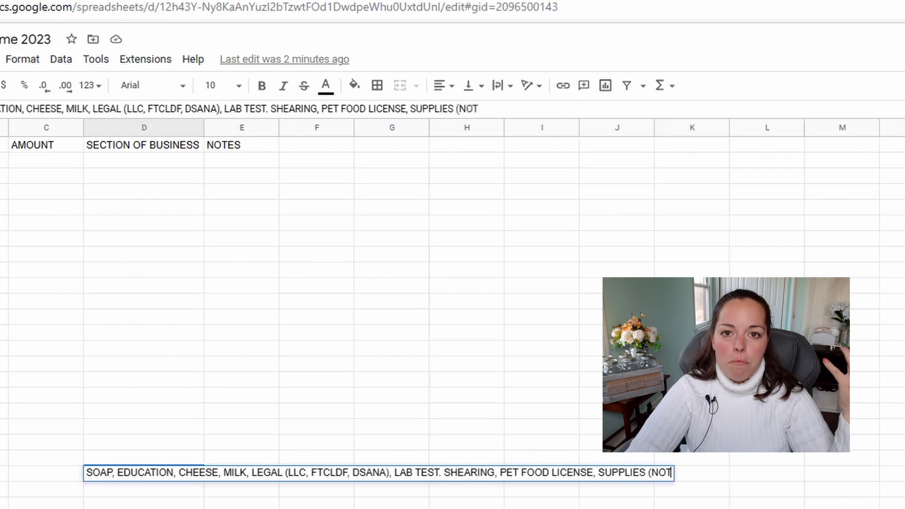
type(" FARM BUT")
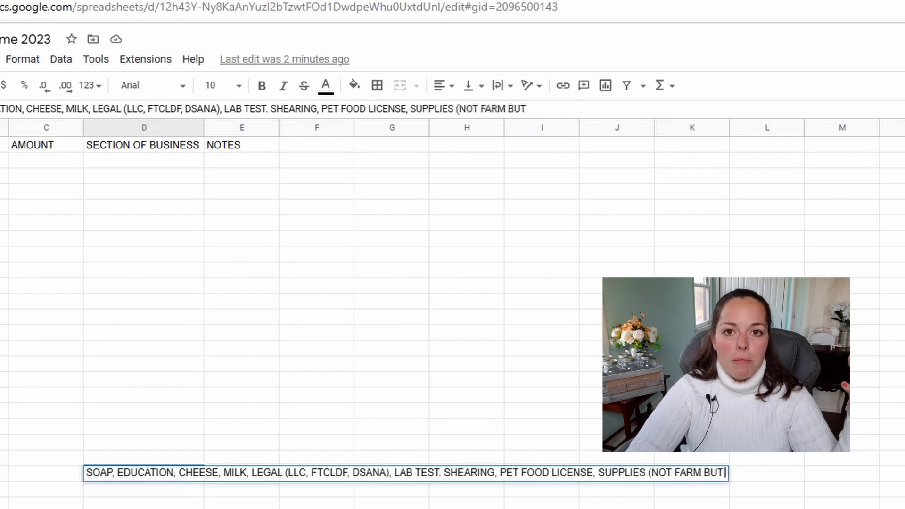
type(" BUSINESS RELATES")
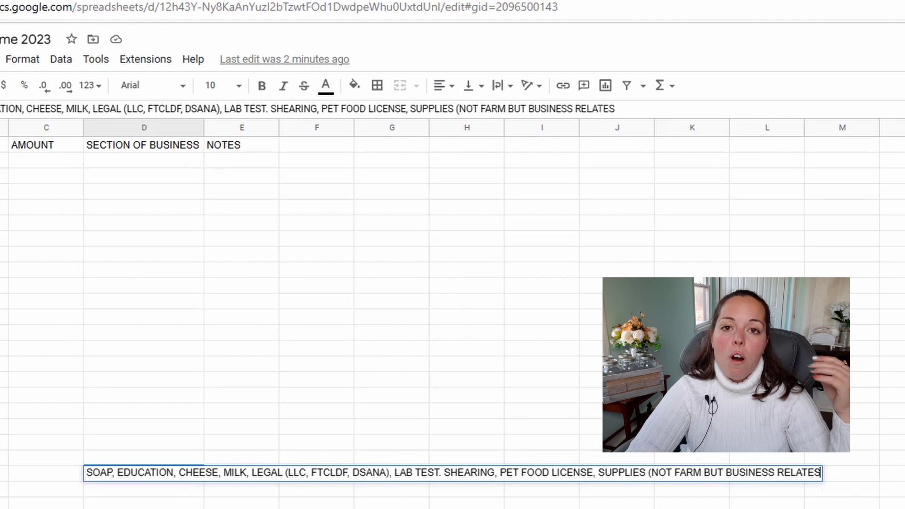
key("BackSpace")
type("D)")
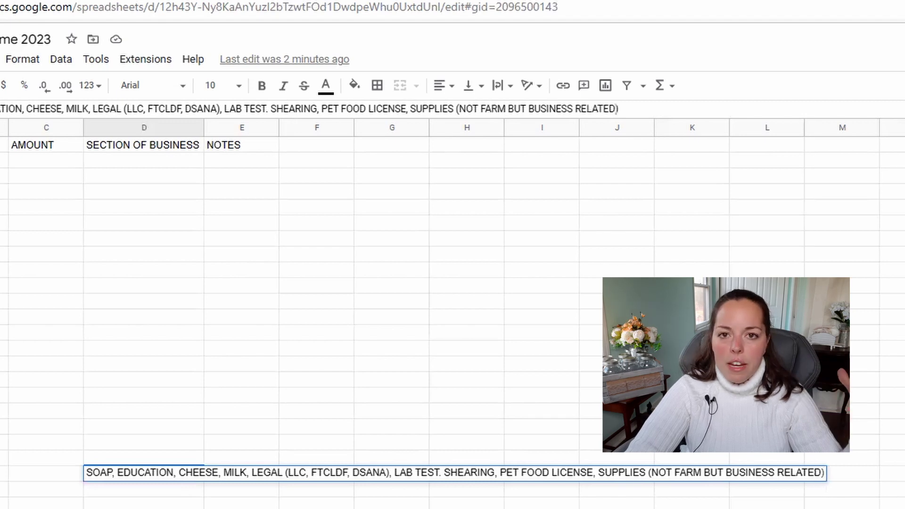
type(", ETC.")
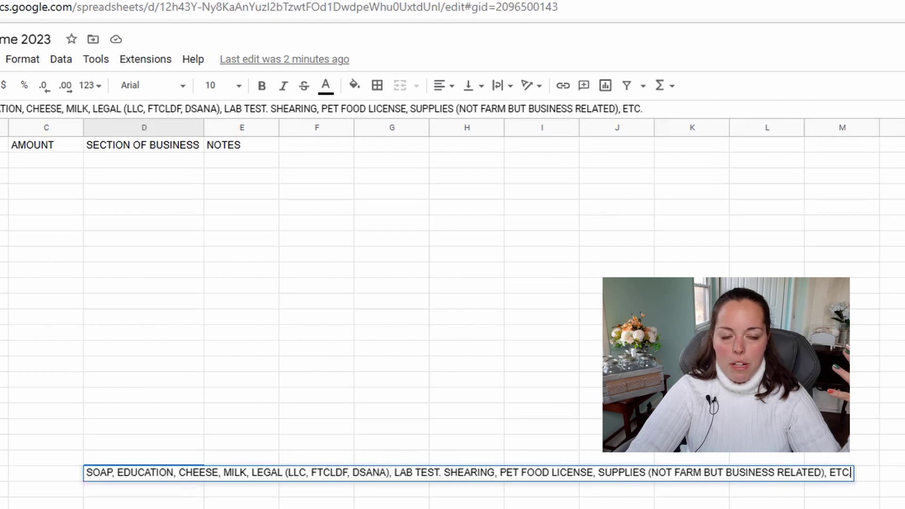
key("Return")
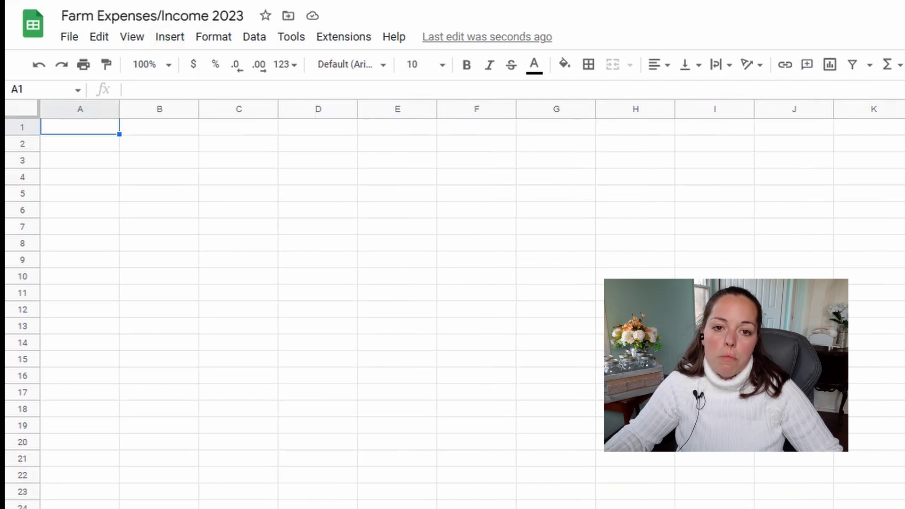
- Enter the column headers AMOUNT, CATEGORY and PURCHASER in cells A1 to C1 of the blank income sheet
type("AMOUNT")
key("Tab")
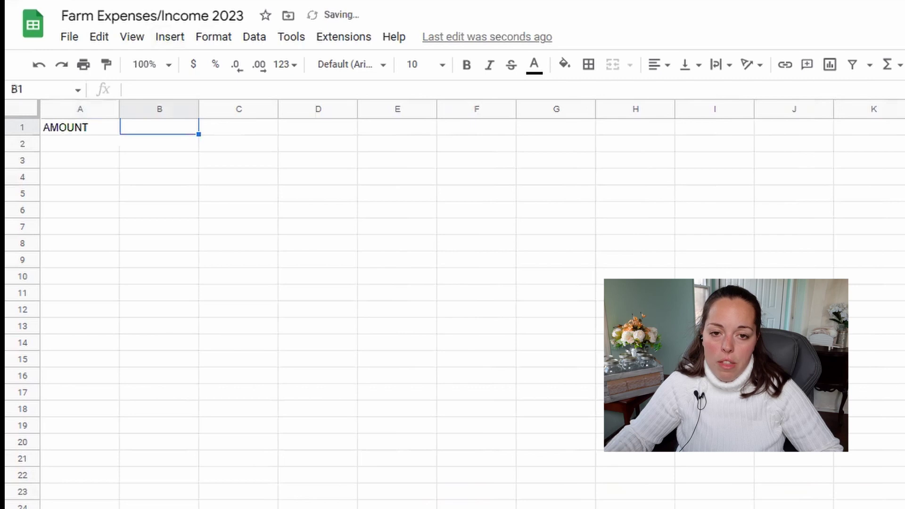
type("CATEGORY")
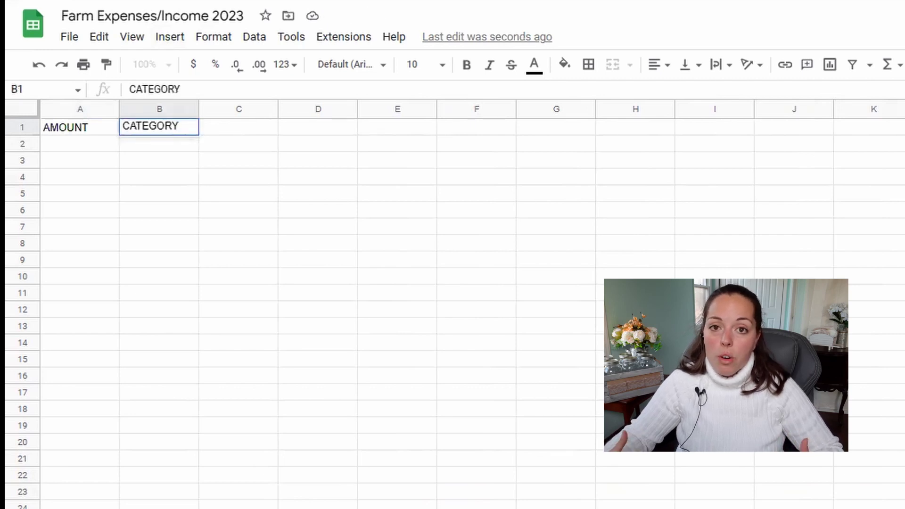
key("Tab")
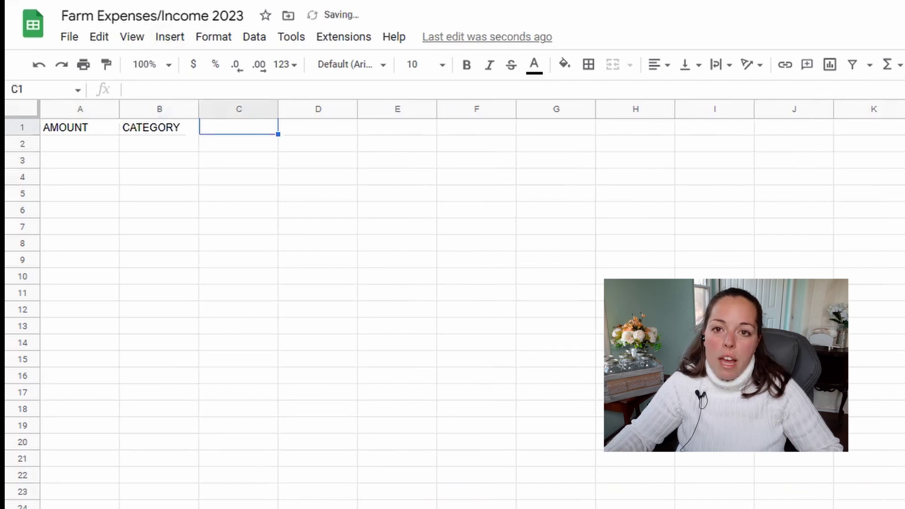
type("PURCHASER")
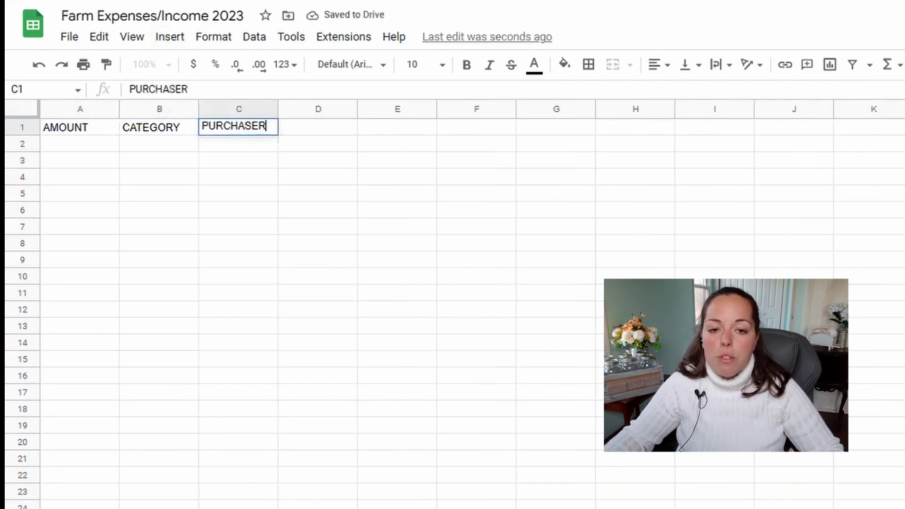
key("Tab")
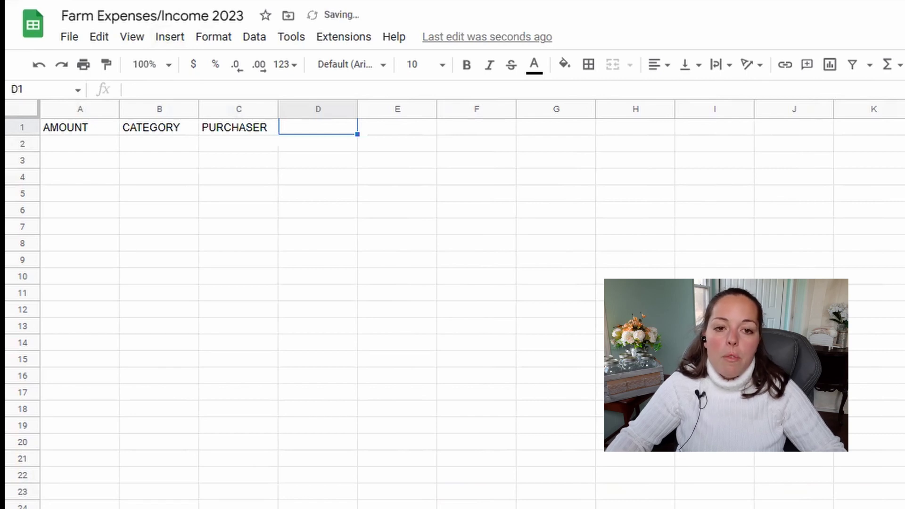
- Add the headers NOTES in cell D1 and DATE in cell E1 of the income sheet
type("DATE")
key("BackSpace")
key("BackSpace")
key("BackSpace")
key("BackSpace")
type("NOTES")
key("Tab")
type("DATE")
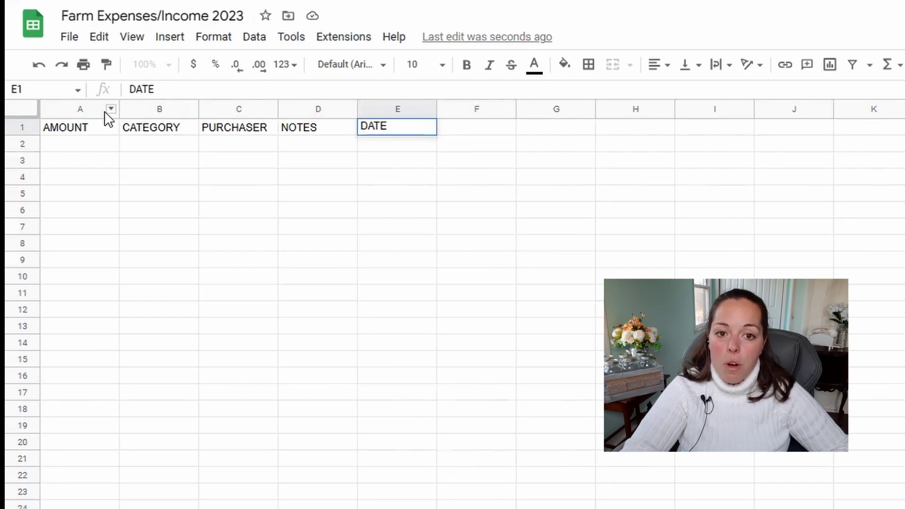
- Insert a new column directly after AMOUNT and give it the header PRODUCT in B1
left_click(88, 111)
right_click(88, 112)
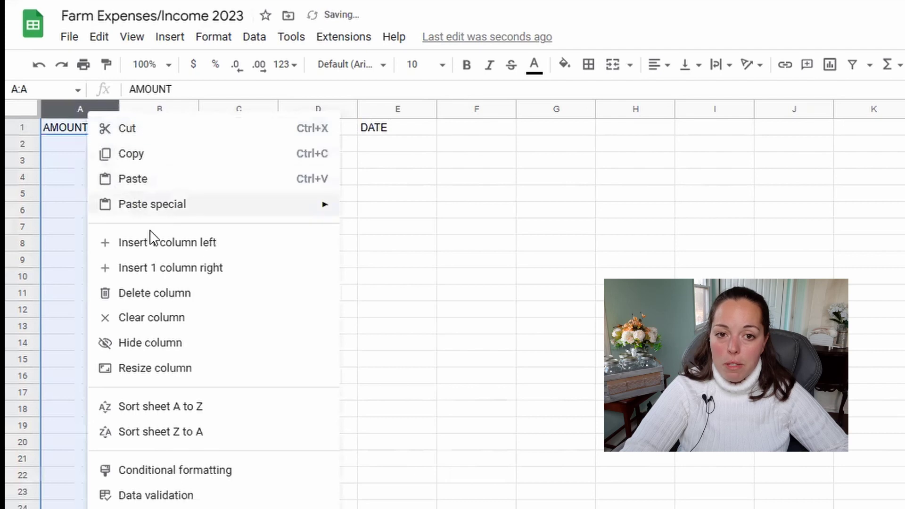
left_click(125, 273)
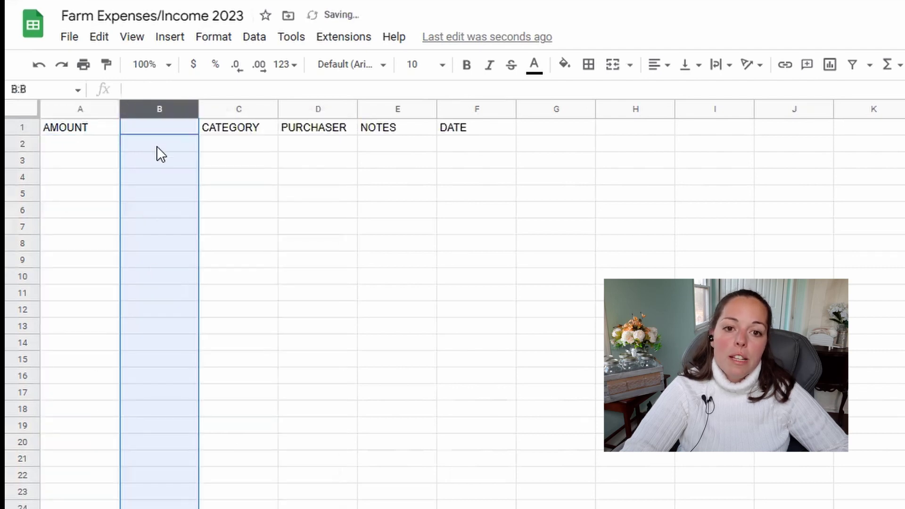
left_click(150, 128)
double_click(150, 127)
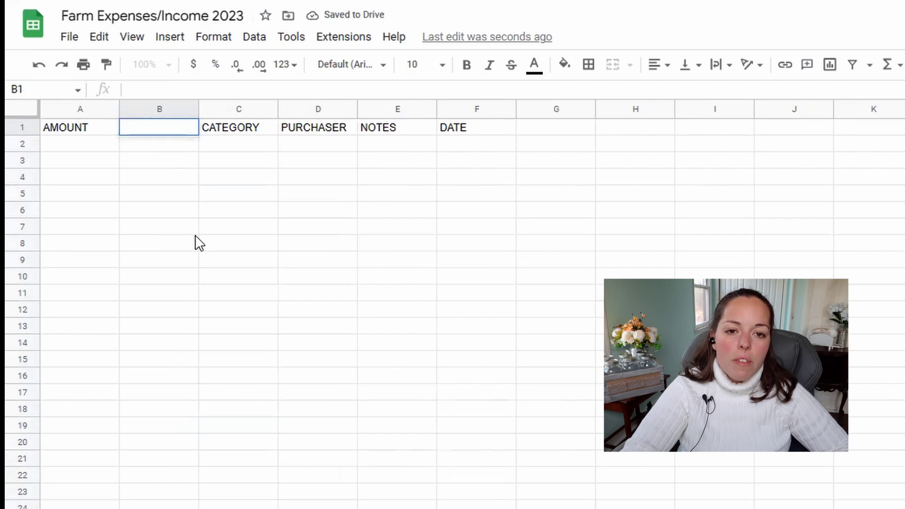
type("PRODUCT")
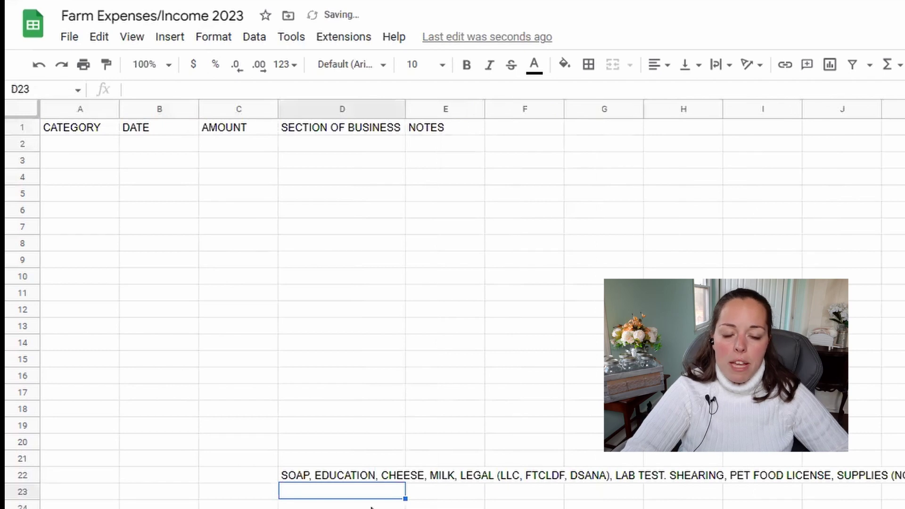
- Copy the full business section list text from cell D22 of the expense sheet
left_click(370, 479)
triple_click(370, 478)
key("ctrl+c")
right_click(369, 477)
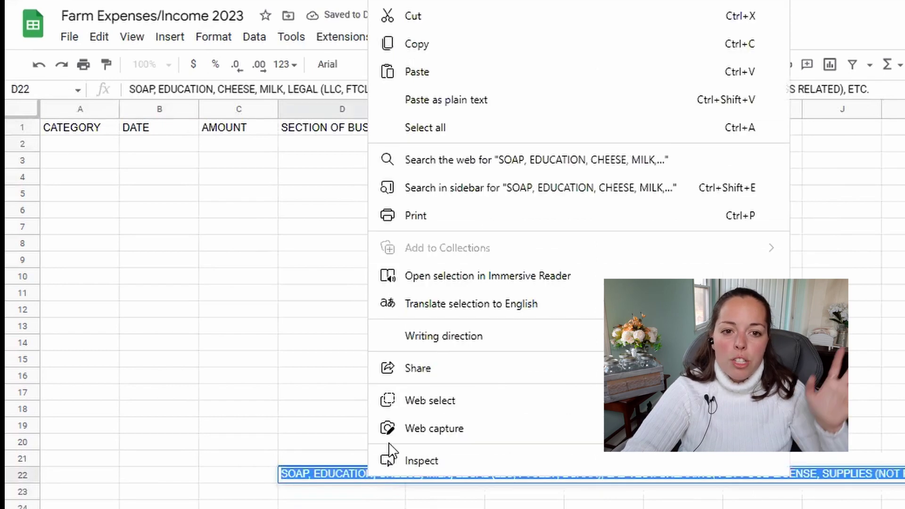
left_click(466, 44)
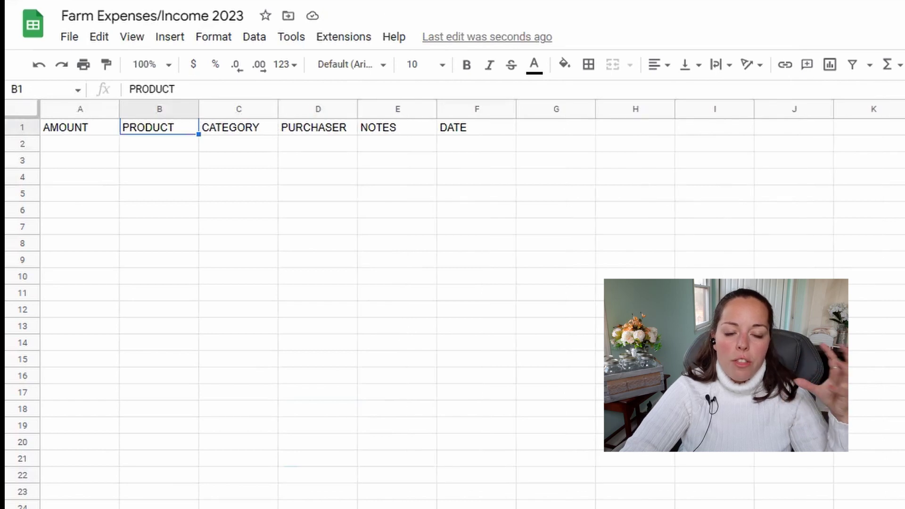
- Paste the copied business section list into cell C25 of the income sheet, below the CATEGORY column
left_click(159, 507)
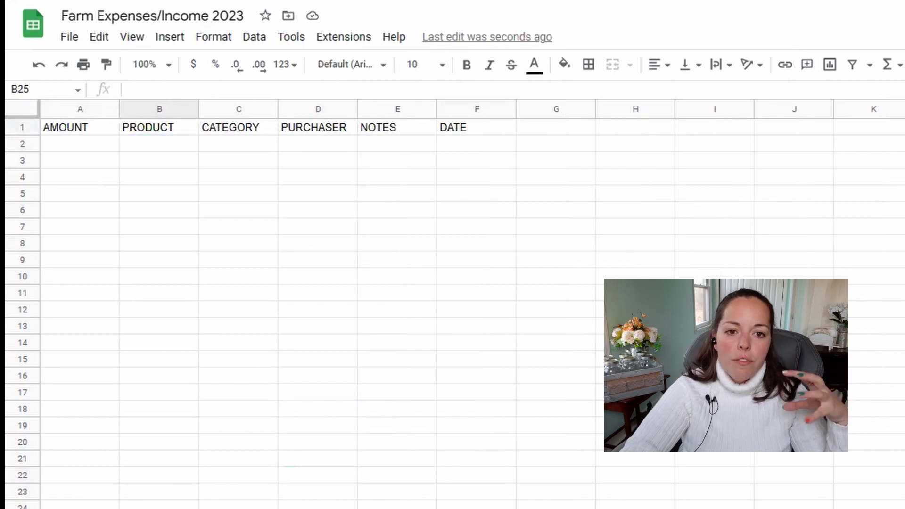
left_click(169, 420)
right_click(168, 420)
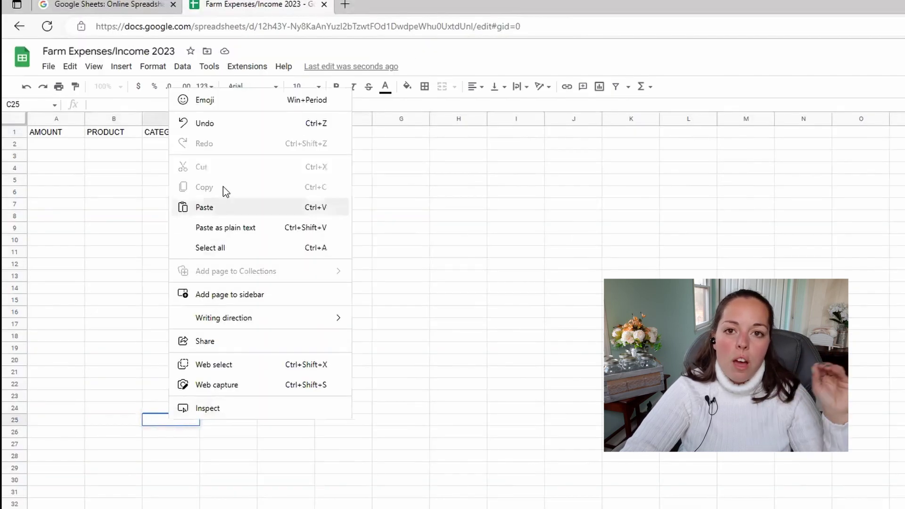
left_click(223, 206)
- Start a second example list in cell C26 of the income sheet with MILK, EGGS, SOAP, WOOL, CHEESE
left_click(161, 436)
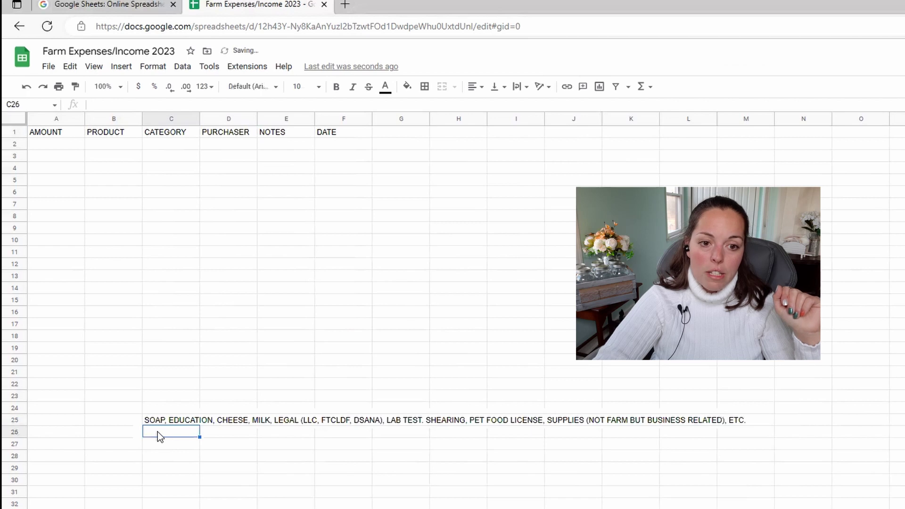
double_click(158, 432)
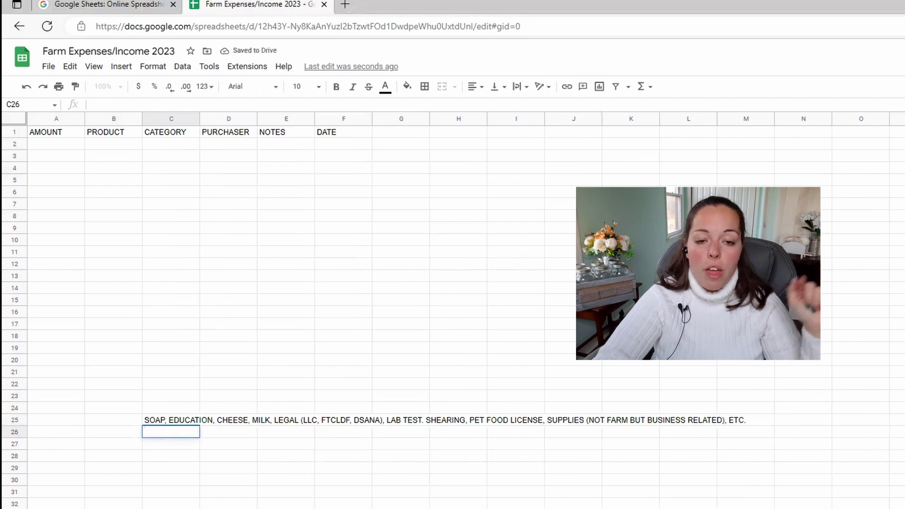
type("MILE")
key("BackSpace")
key("BackSpace")
key("BackSpace")
key("BackSpace")
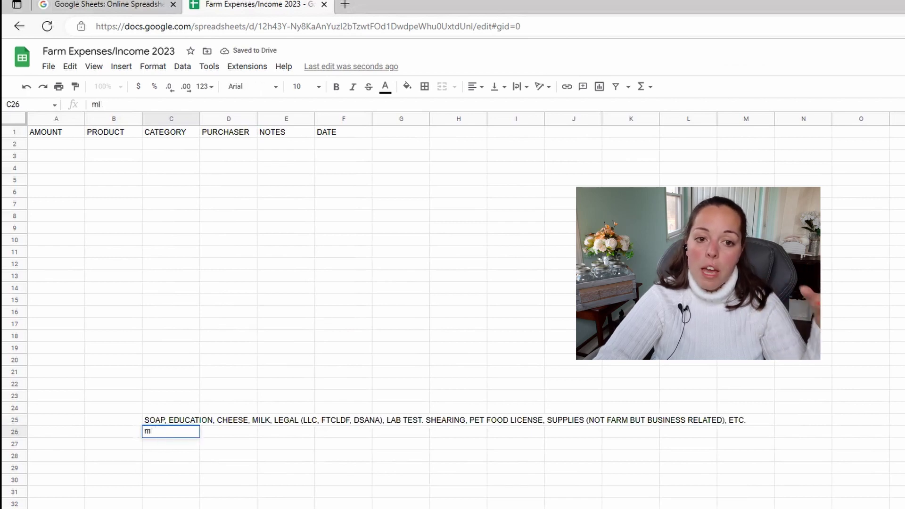
type("MILK, E")
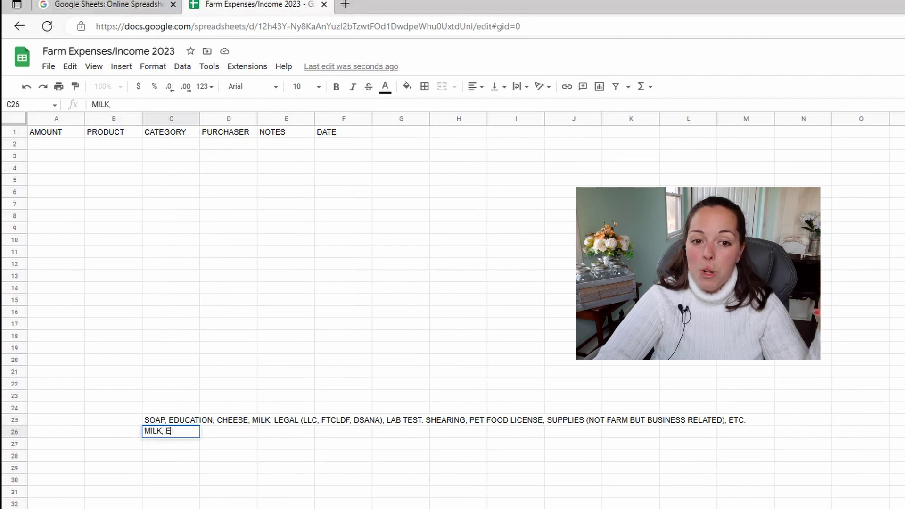
type("GGS, SOAP, ")
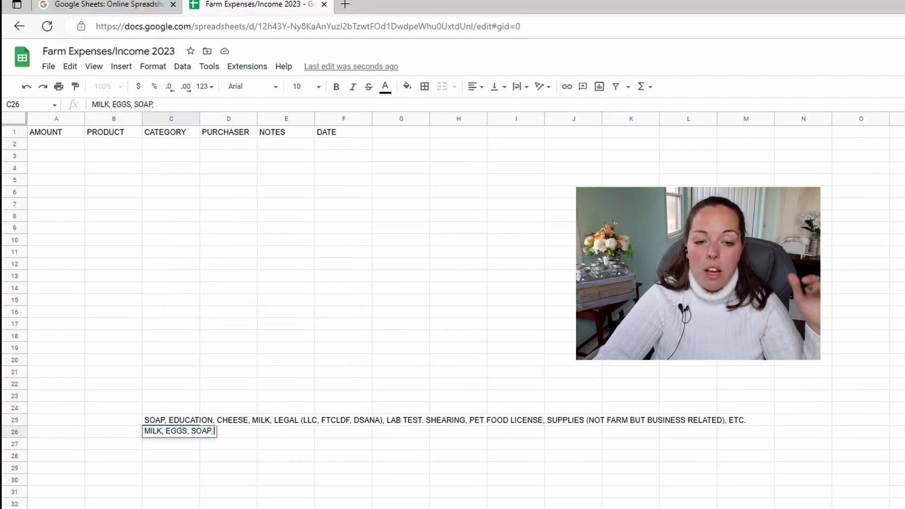
type("WOOL,")
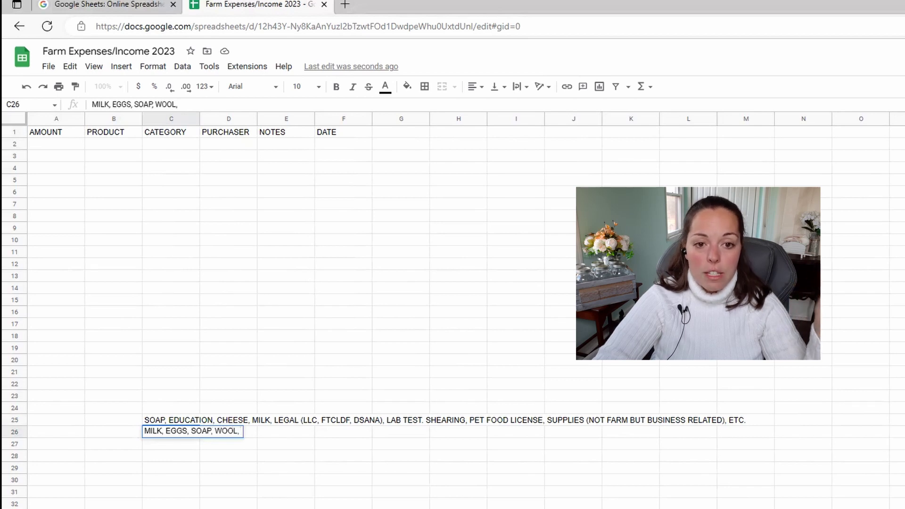
type("CHEESE,")
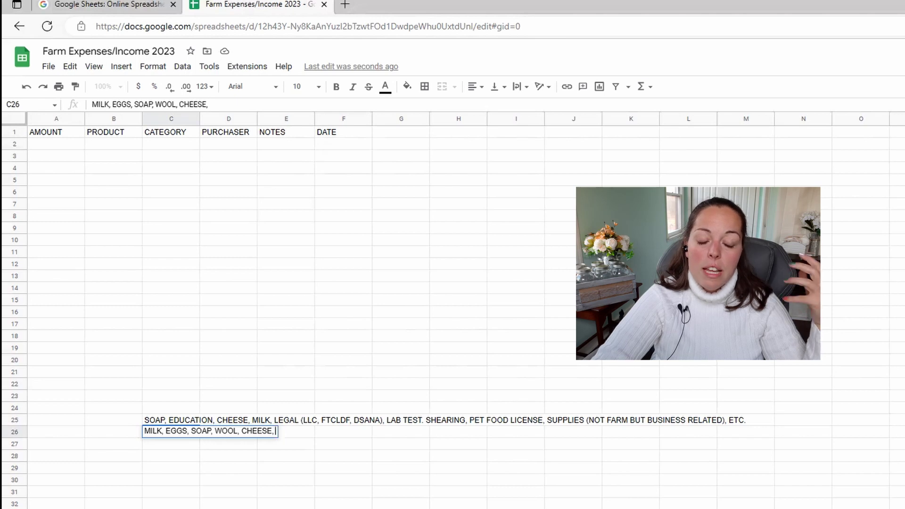
- Append PUBLIC EVENT, PRIVATE EVENT to the example list in cell C26
type("eVENT")
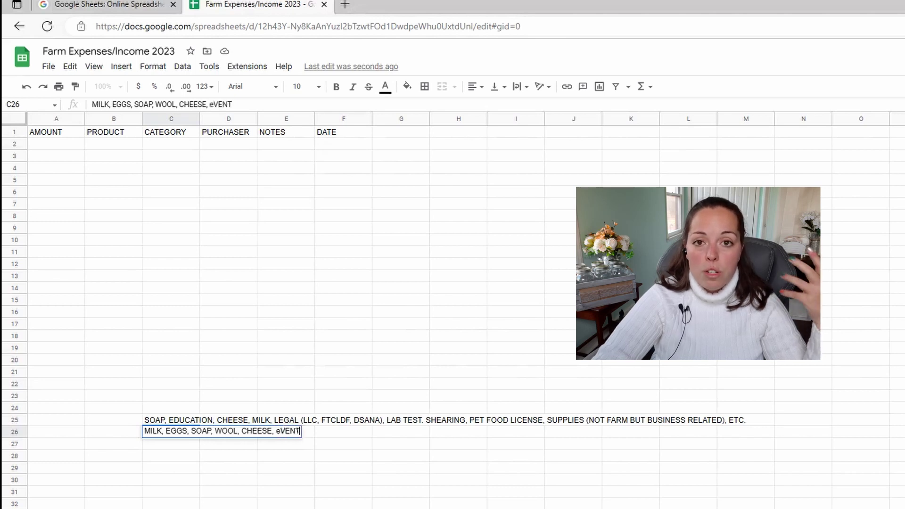
key("BackSpace")
key("BackSpace")
key("BackSpace")
key("BackSpace")
key("BackSpace")
type("EVENT, PRIVATE EVENT,")
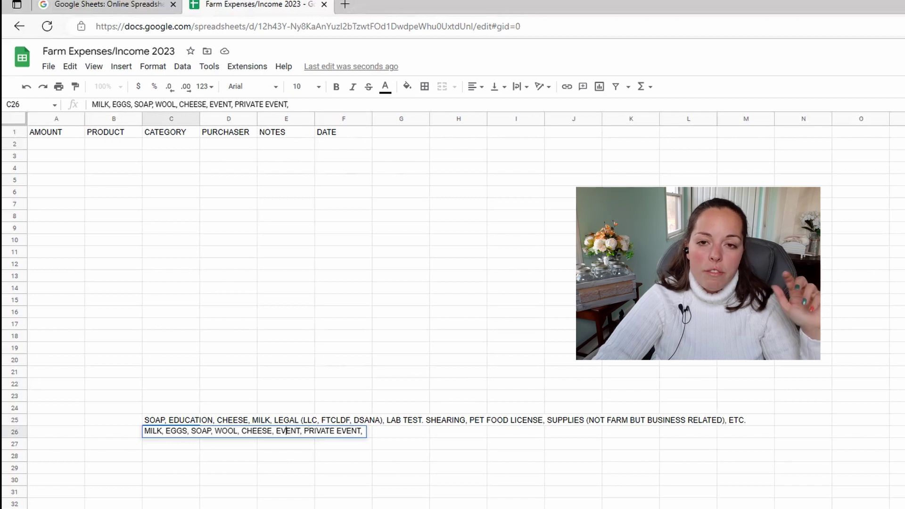
left_click(277, 430)
type("PUBLIC")
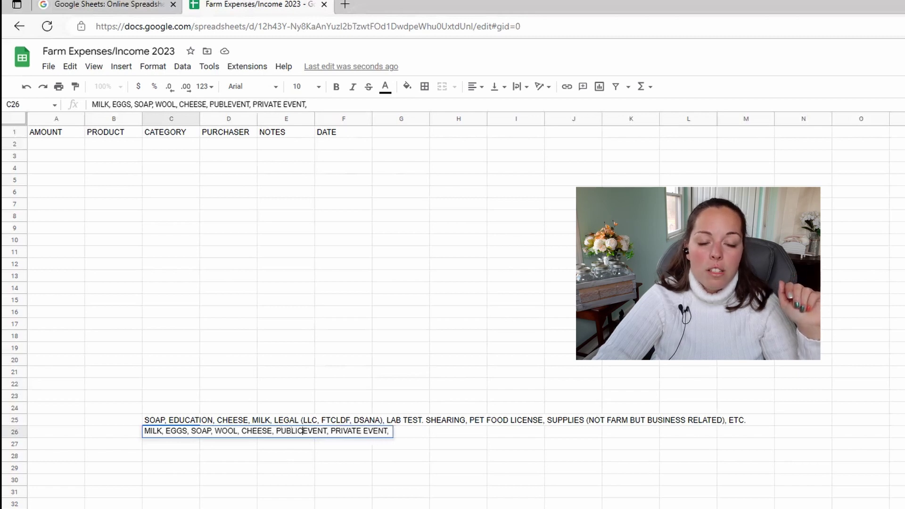
- Finish the example list in cell C26 with COACHING, ETC
left_click(393, 431)
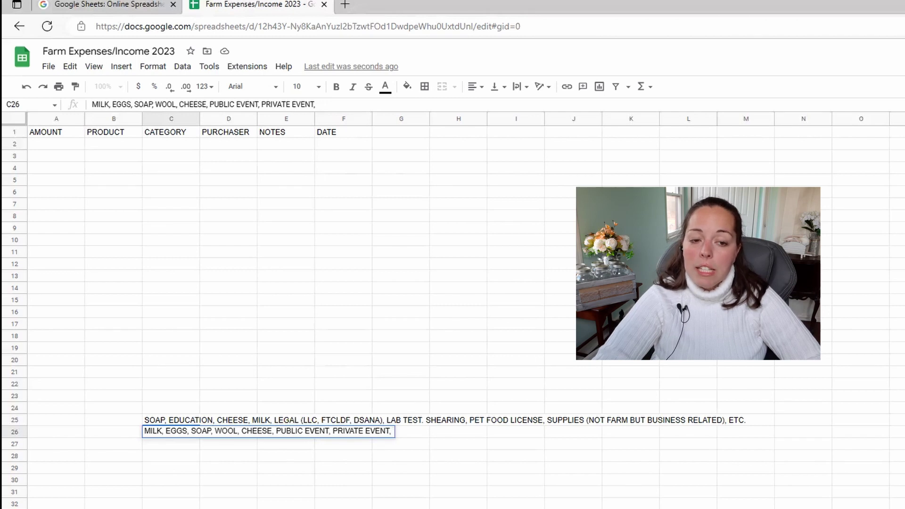
type("COACHING")
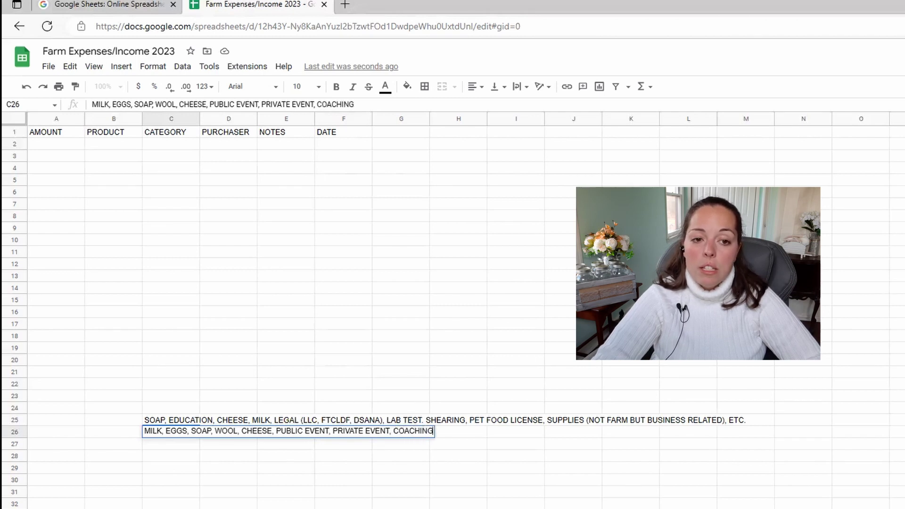
type(",")
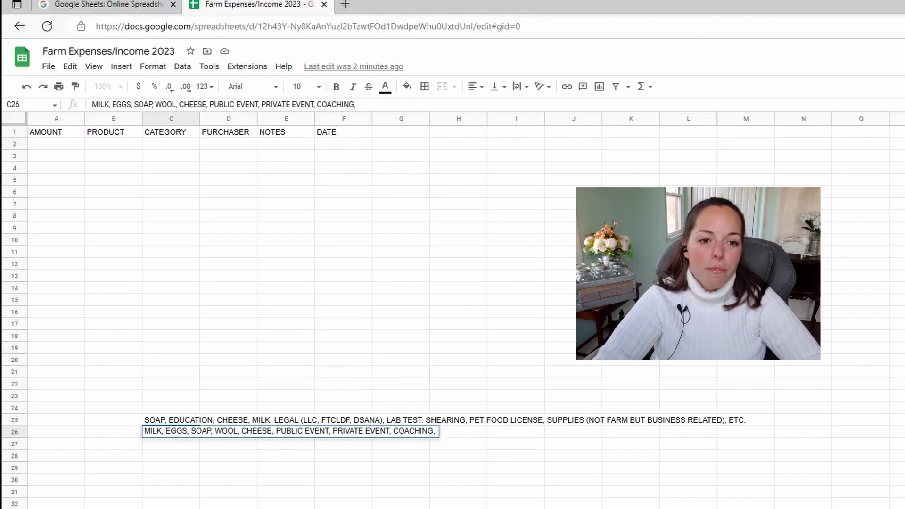
type("ETC.")
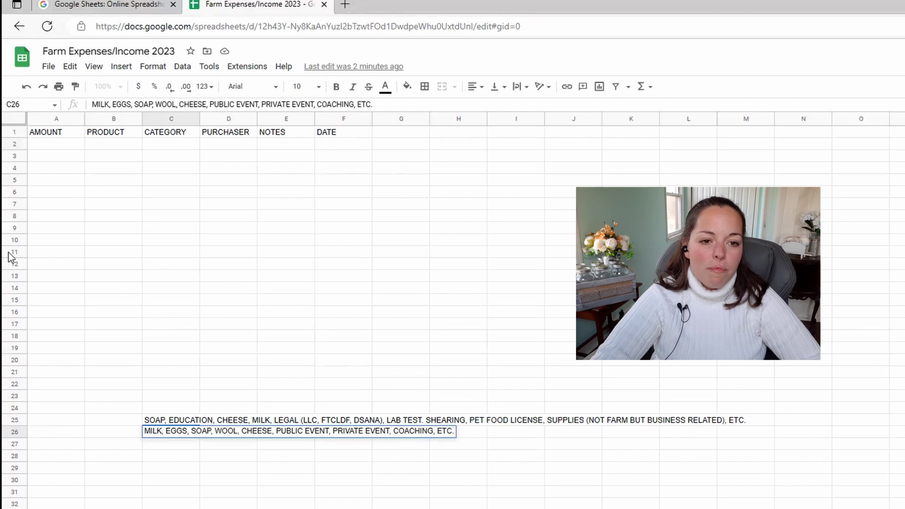